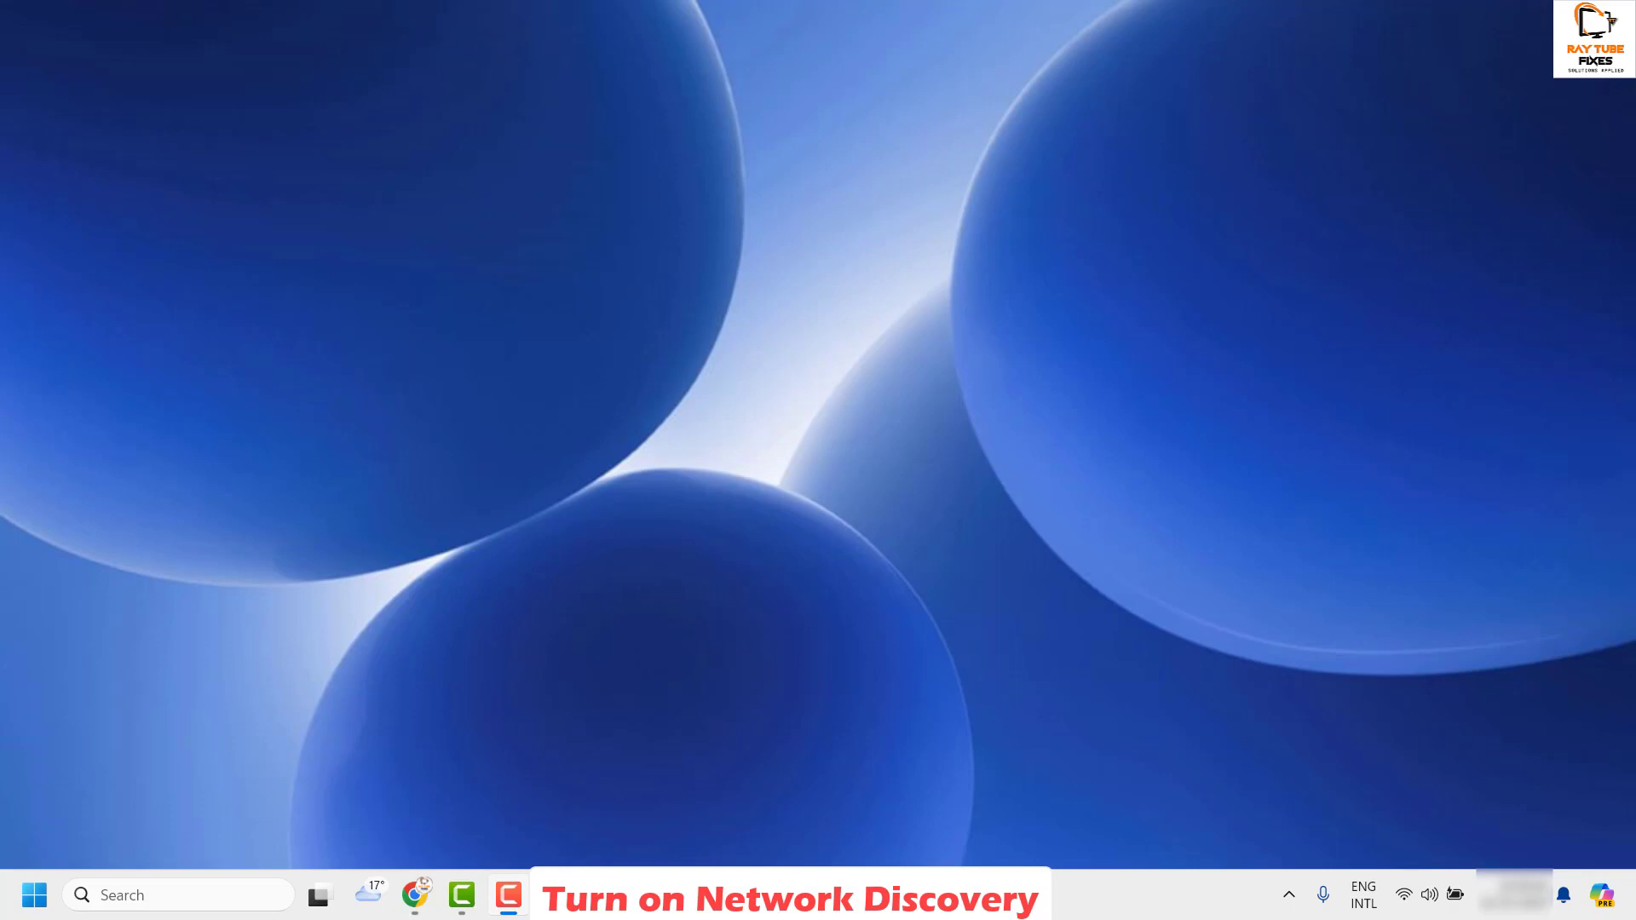
# Step: Search Windows for "Advanced sharing settings" and open the advanced sharing settings page
pyautogui.click(415, 894)
pyautogui.click(185, 885)
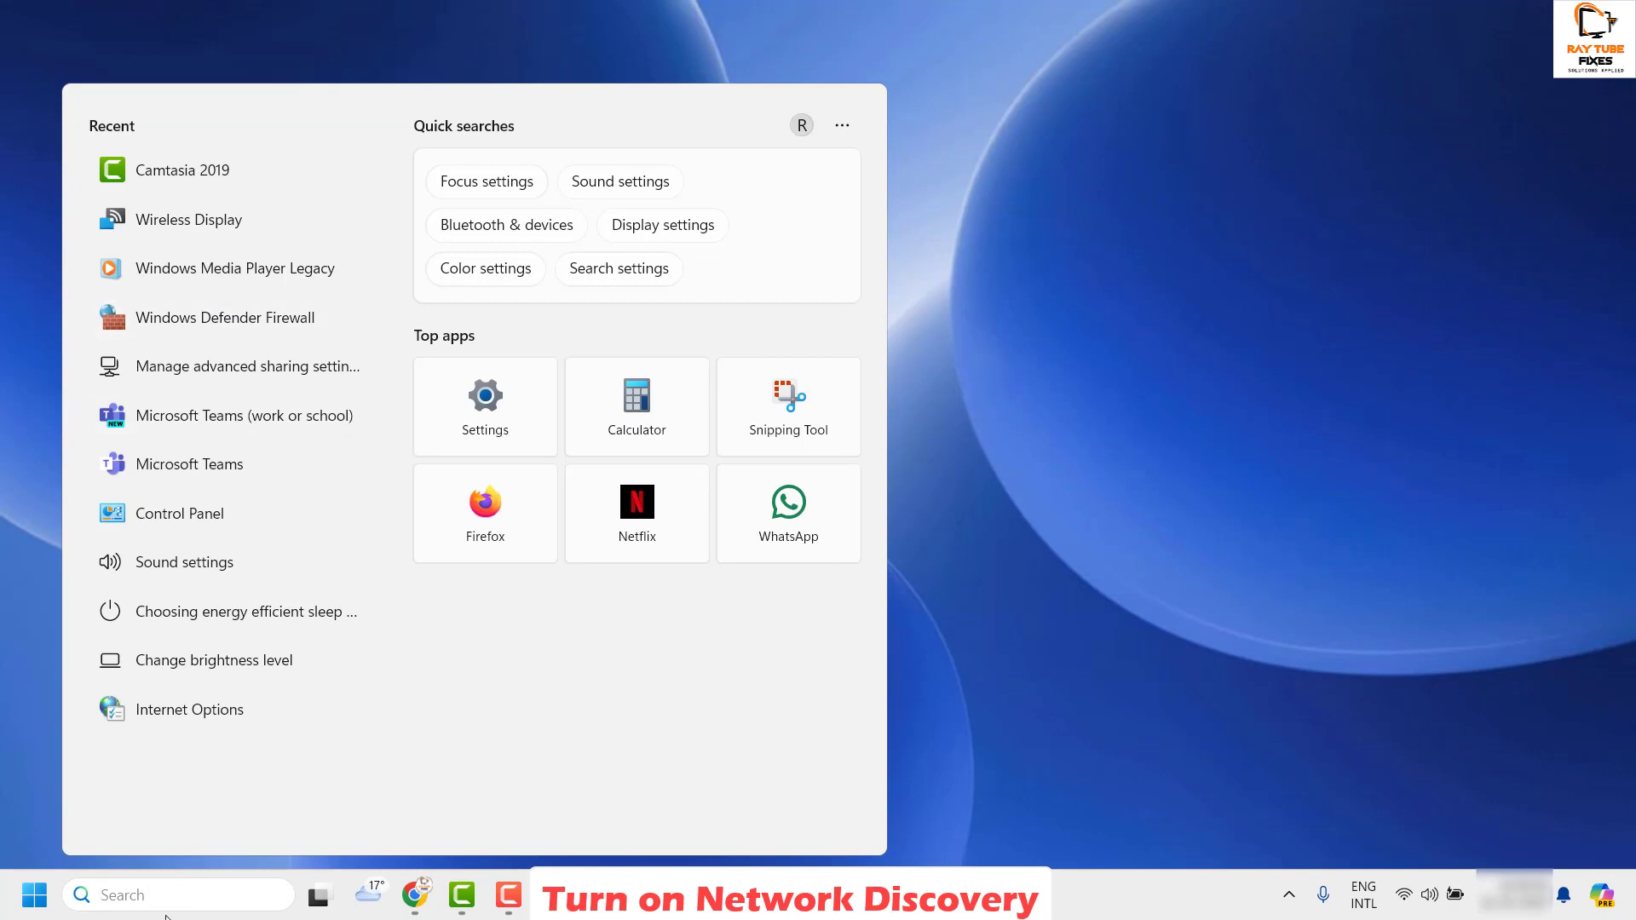
pyautogui.write('Advanced sharing settings')
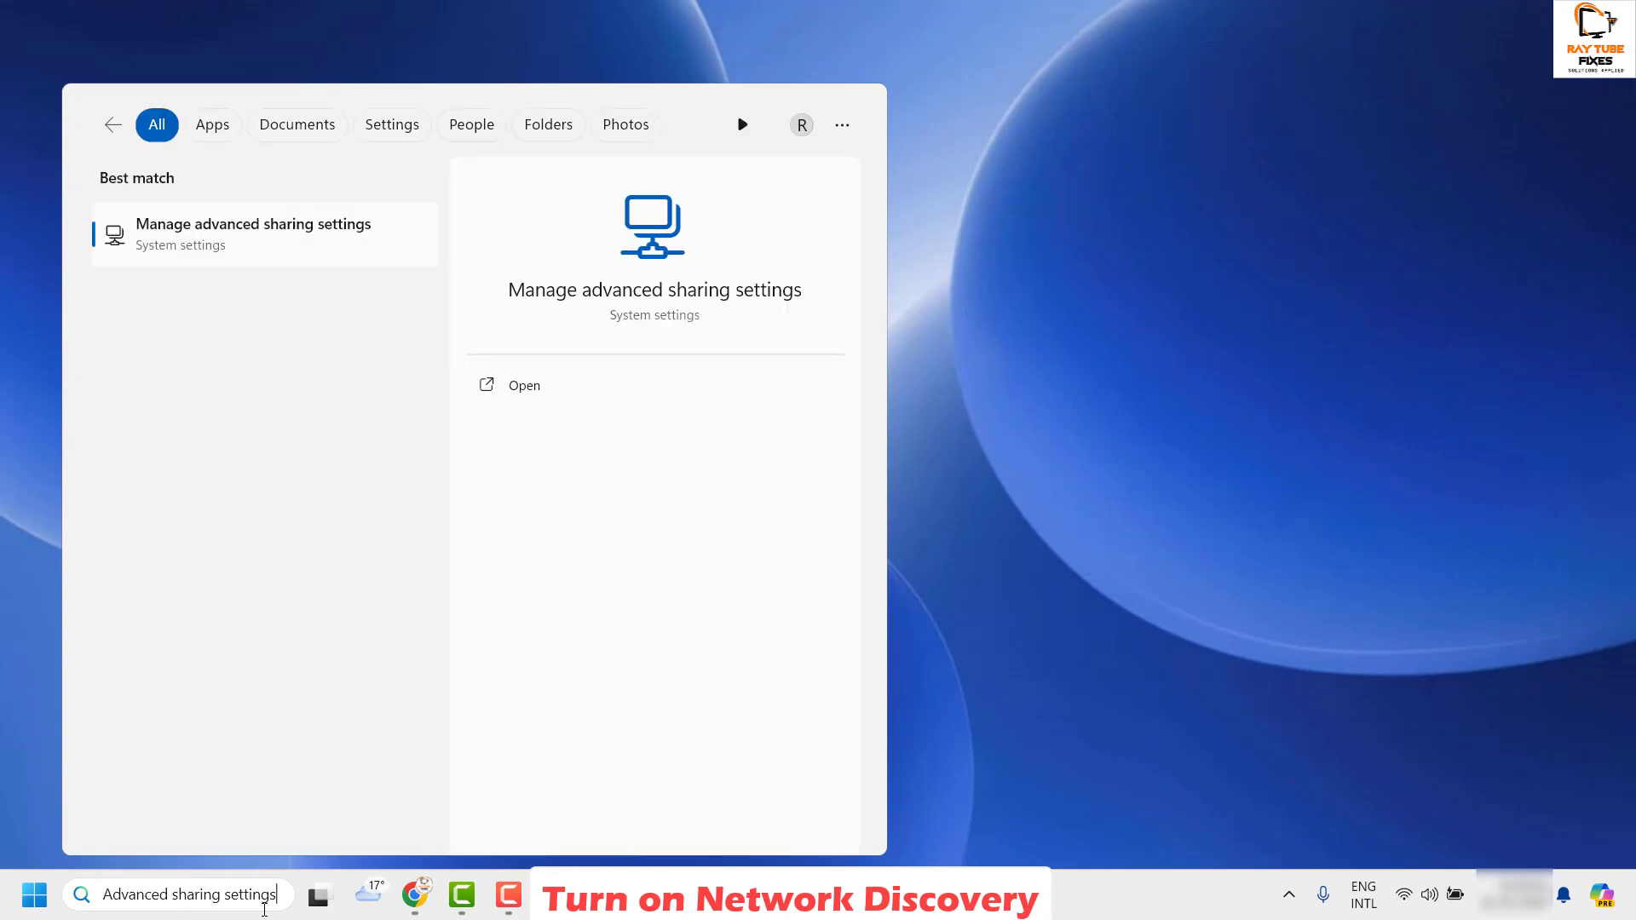
pyautogui.click(211, 246)
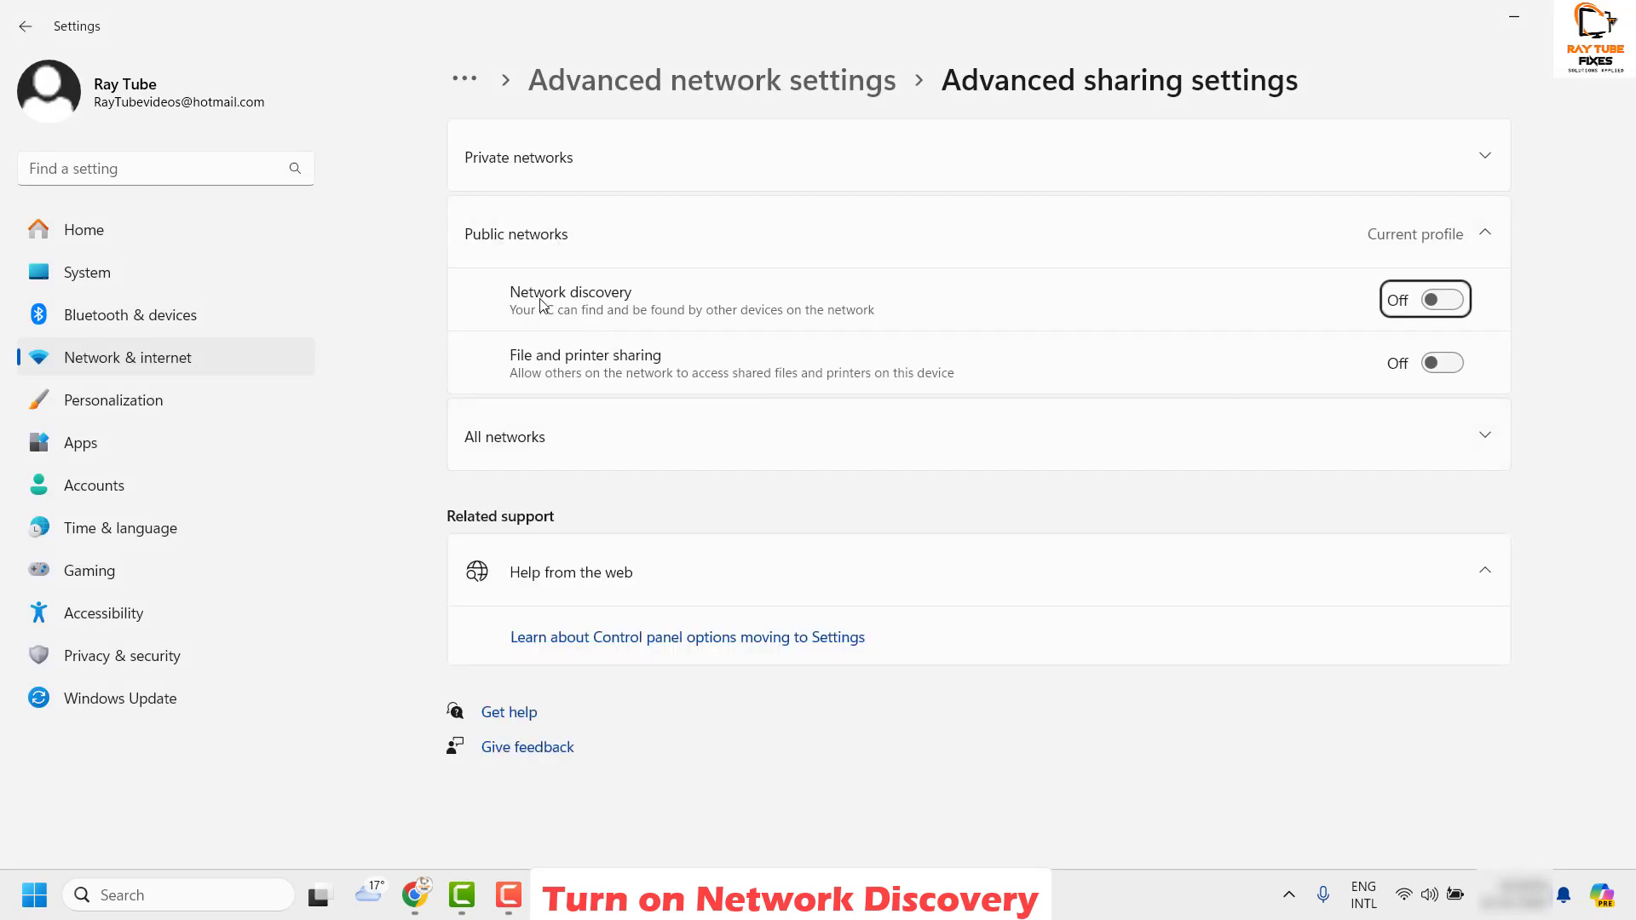
# Step: Turn on network discovery and file and printer sharing for public networks
pyautogui.click(1448, 301)
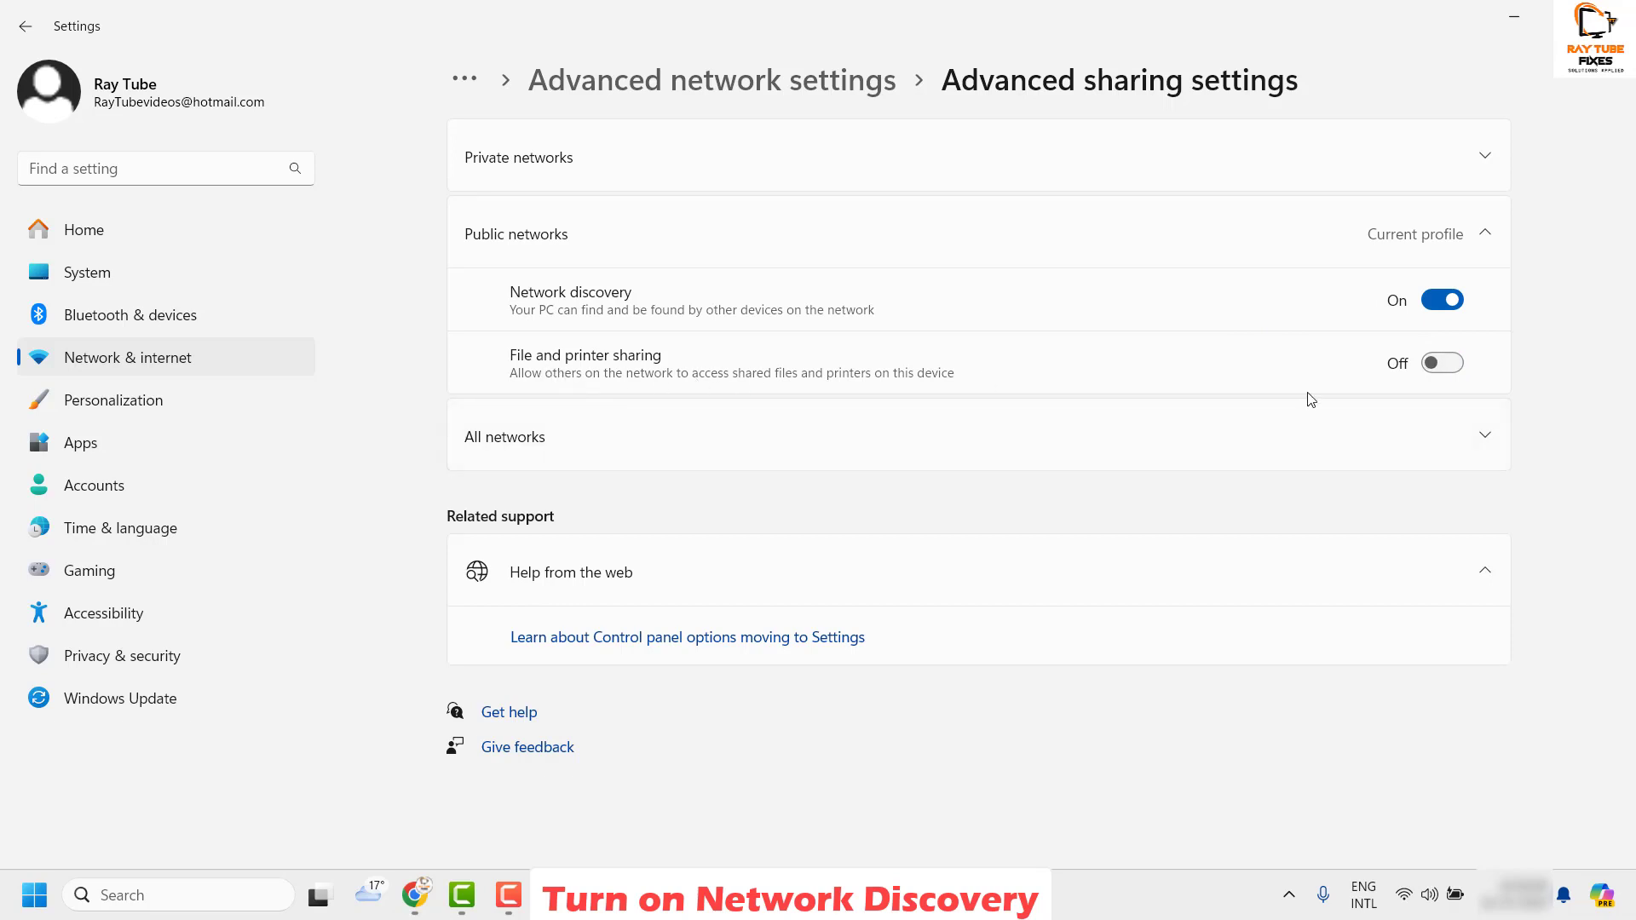
pyautogui.click(1444, 363)
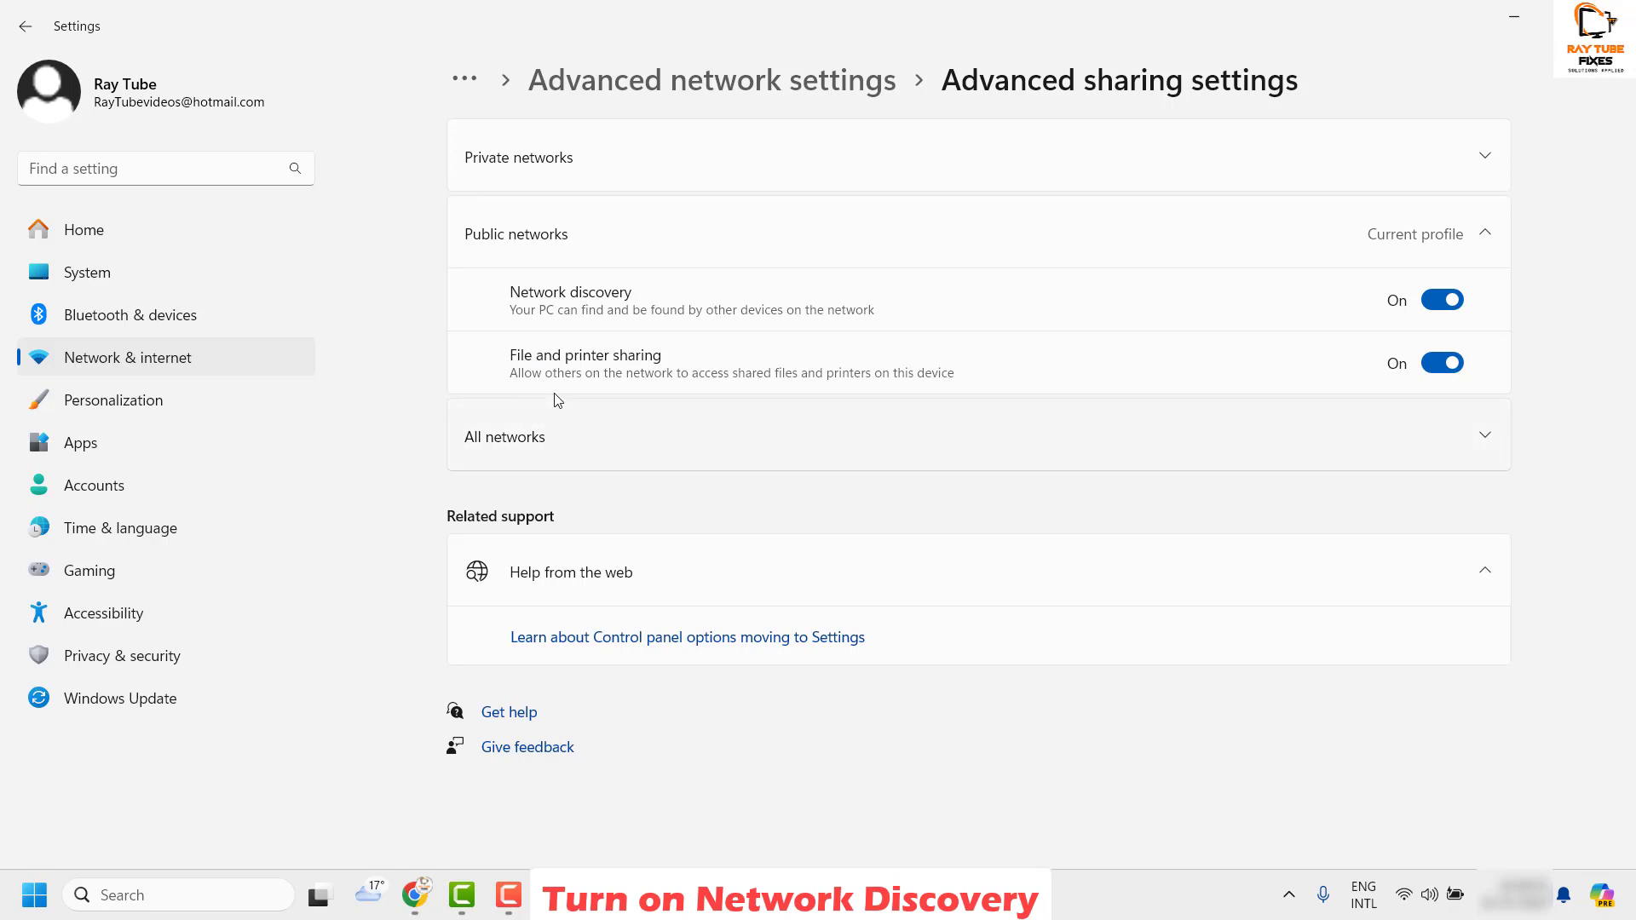
pyautogui.click(1175, 452)
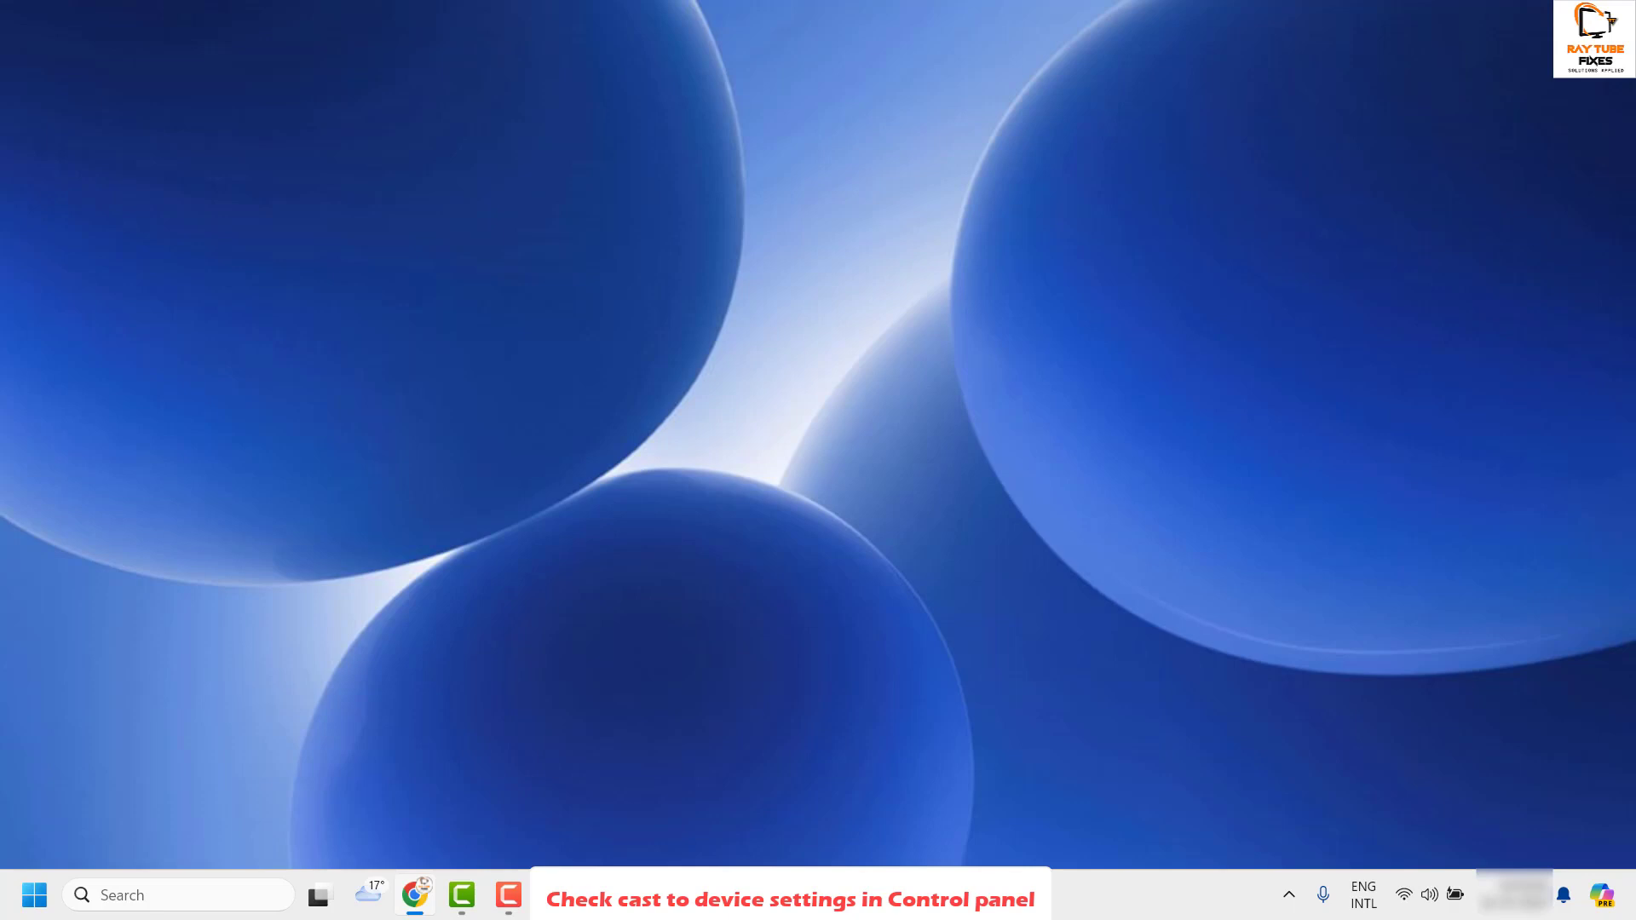
# Step: Open the list of apps allowed through Windows Defender Firewall, check the Cast to Device functionality entry's network permissions, and close it
pyautogui.click(216, 897)
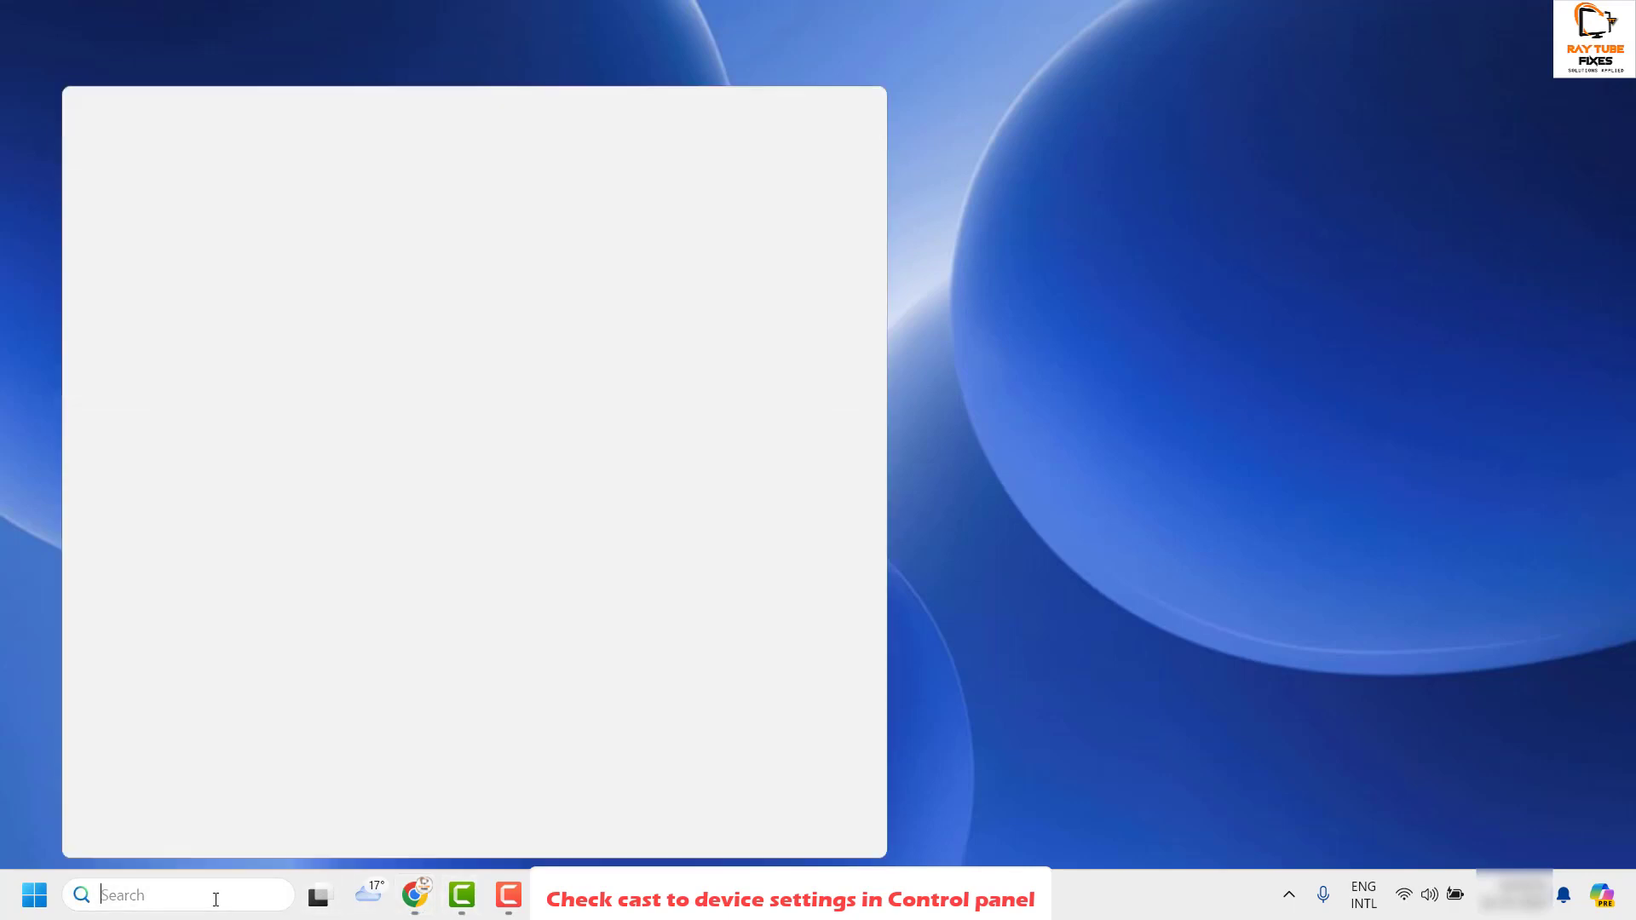
pyautogui.write('Windows defender firewall')
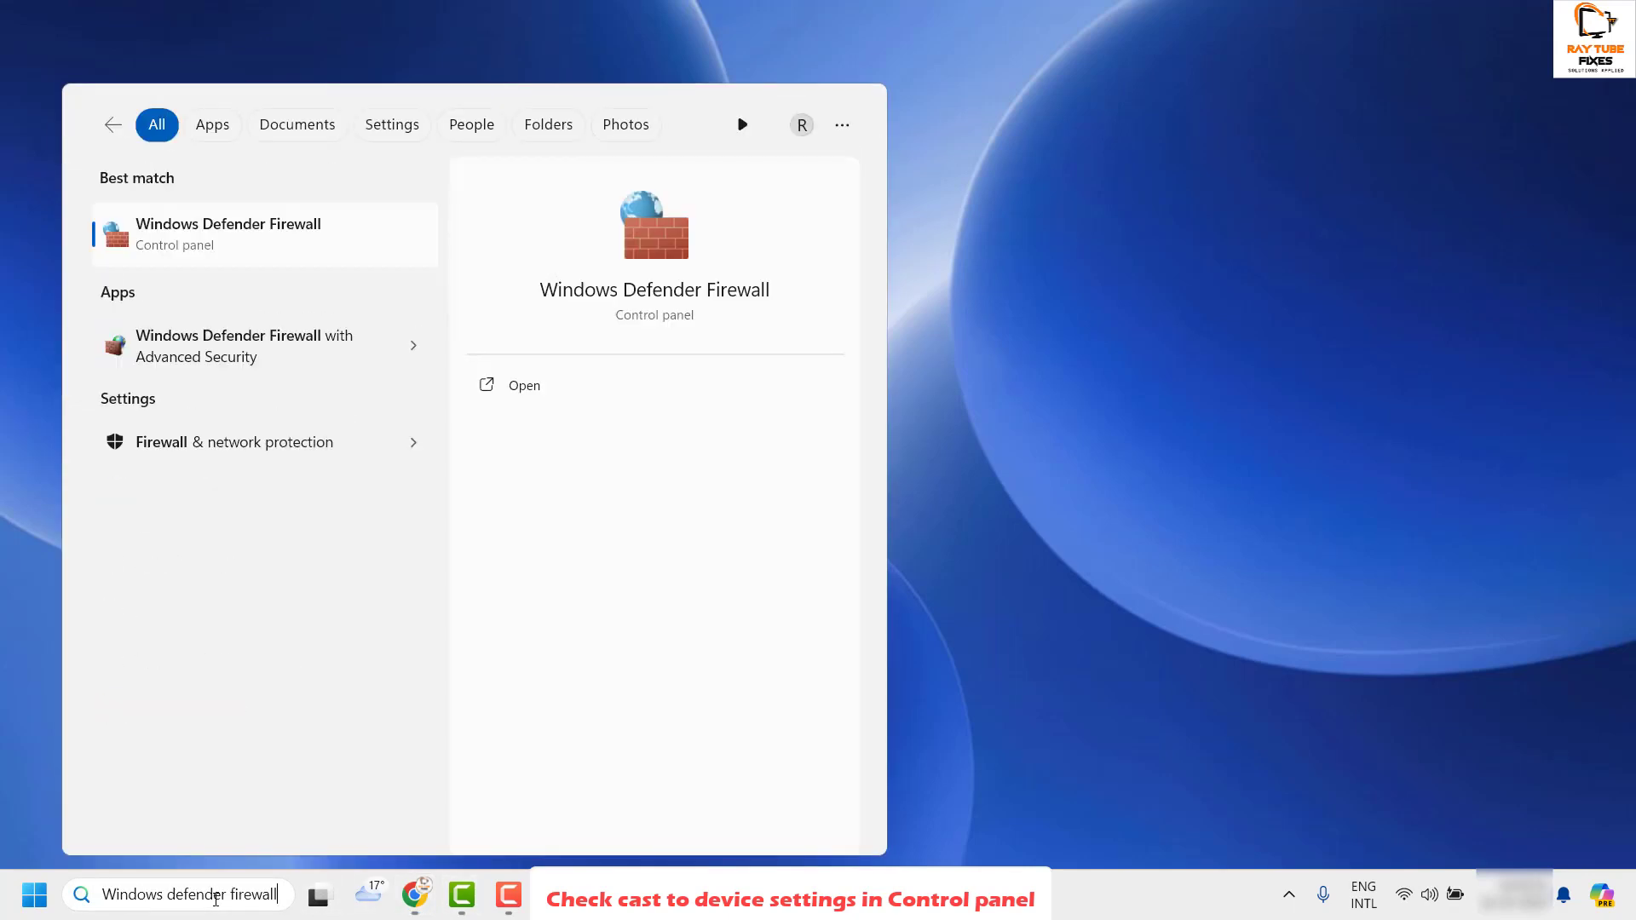
pyautogui.click(248, 243)
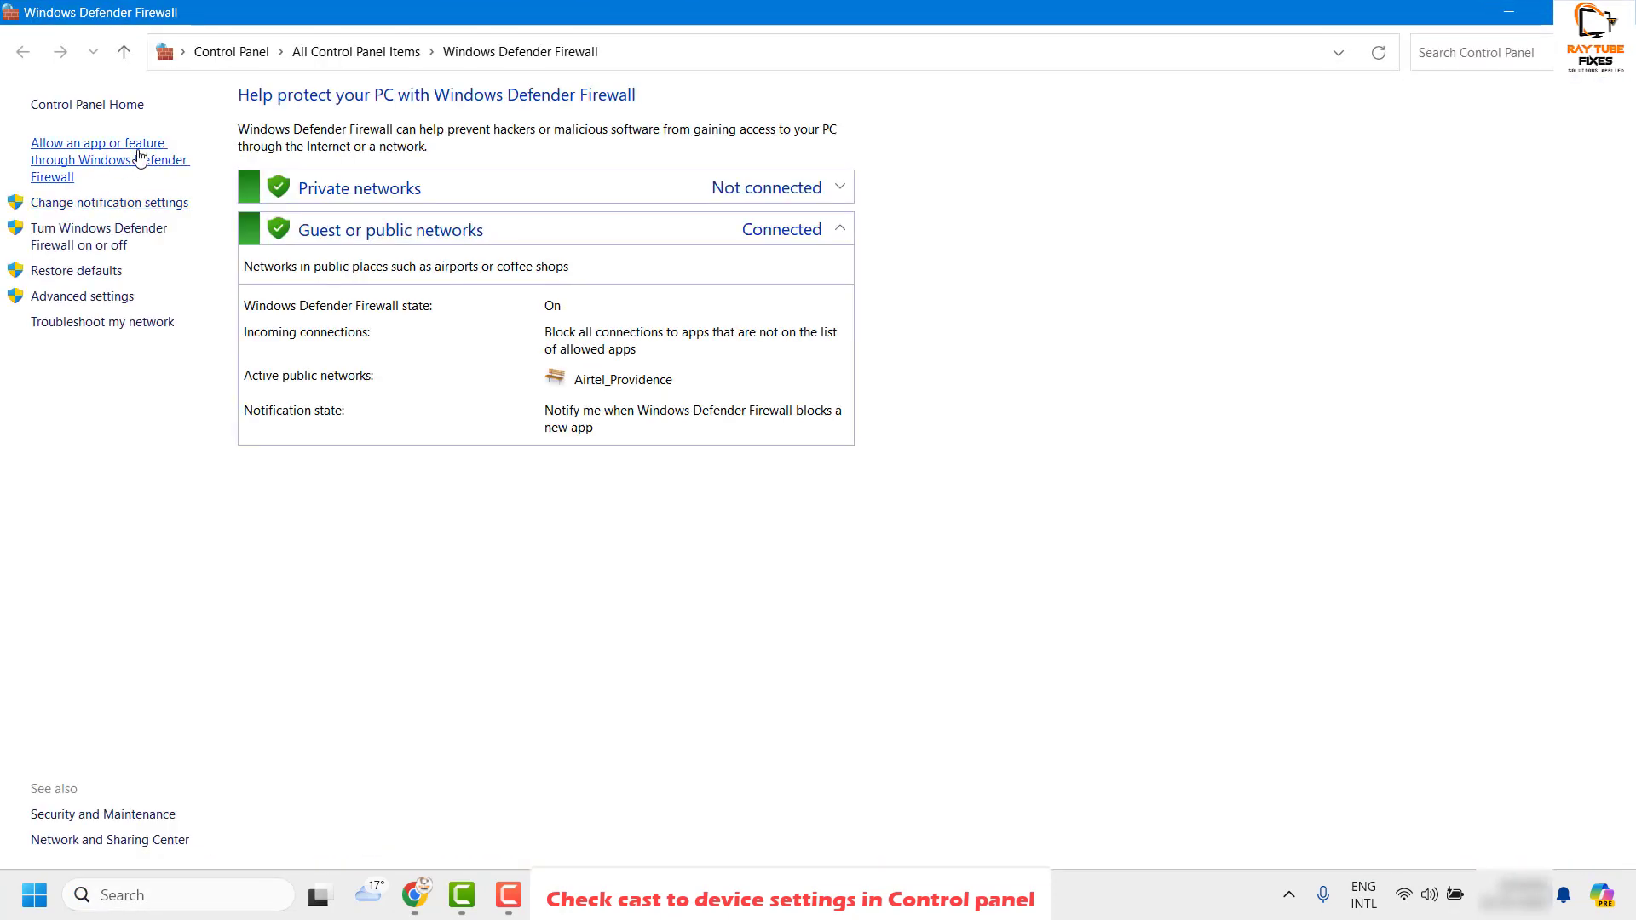
pyautogui.click(114, 170)
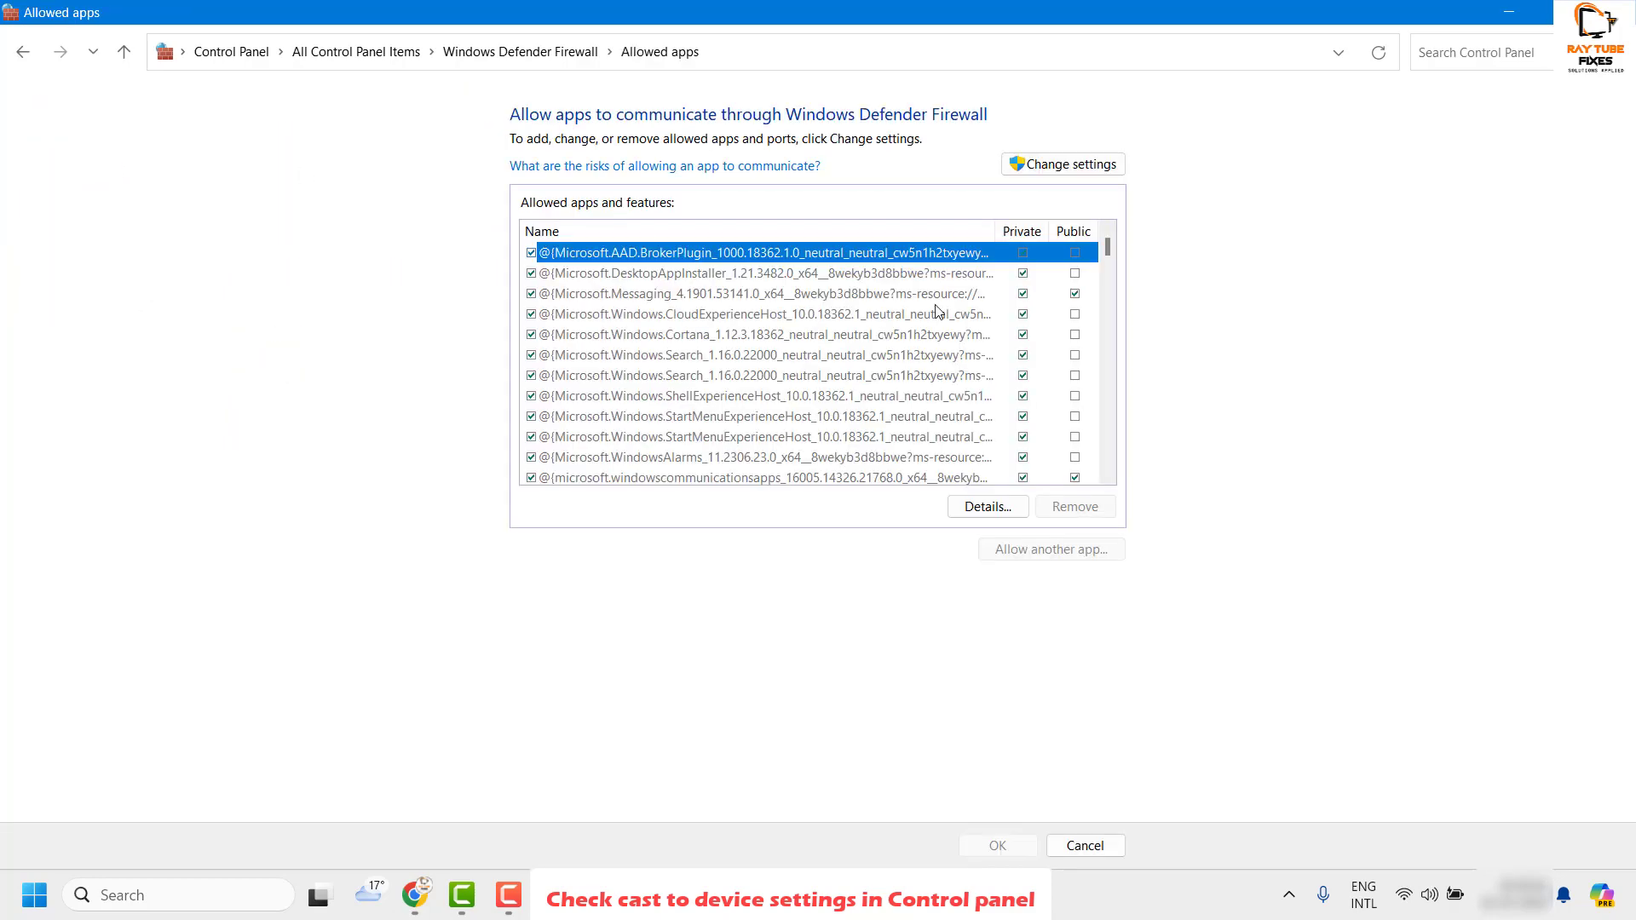
pyautogui.moveTo(1107, 249); pyautogui.dragTo(1108, 273)
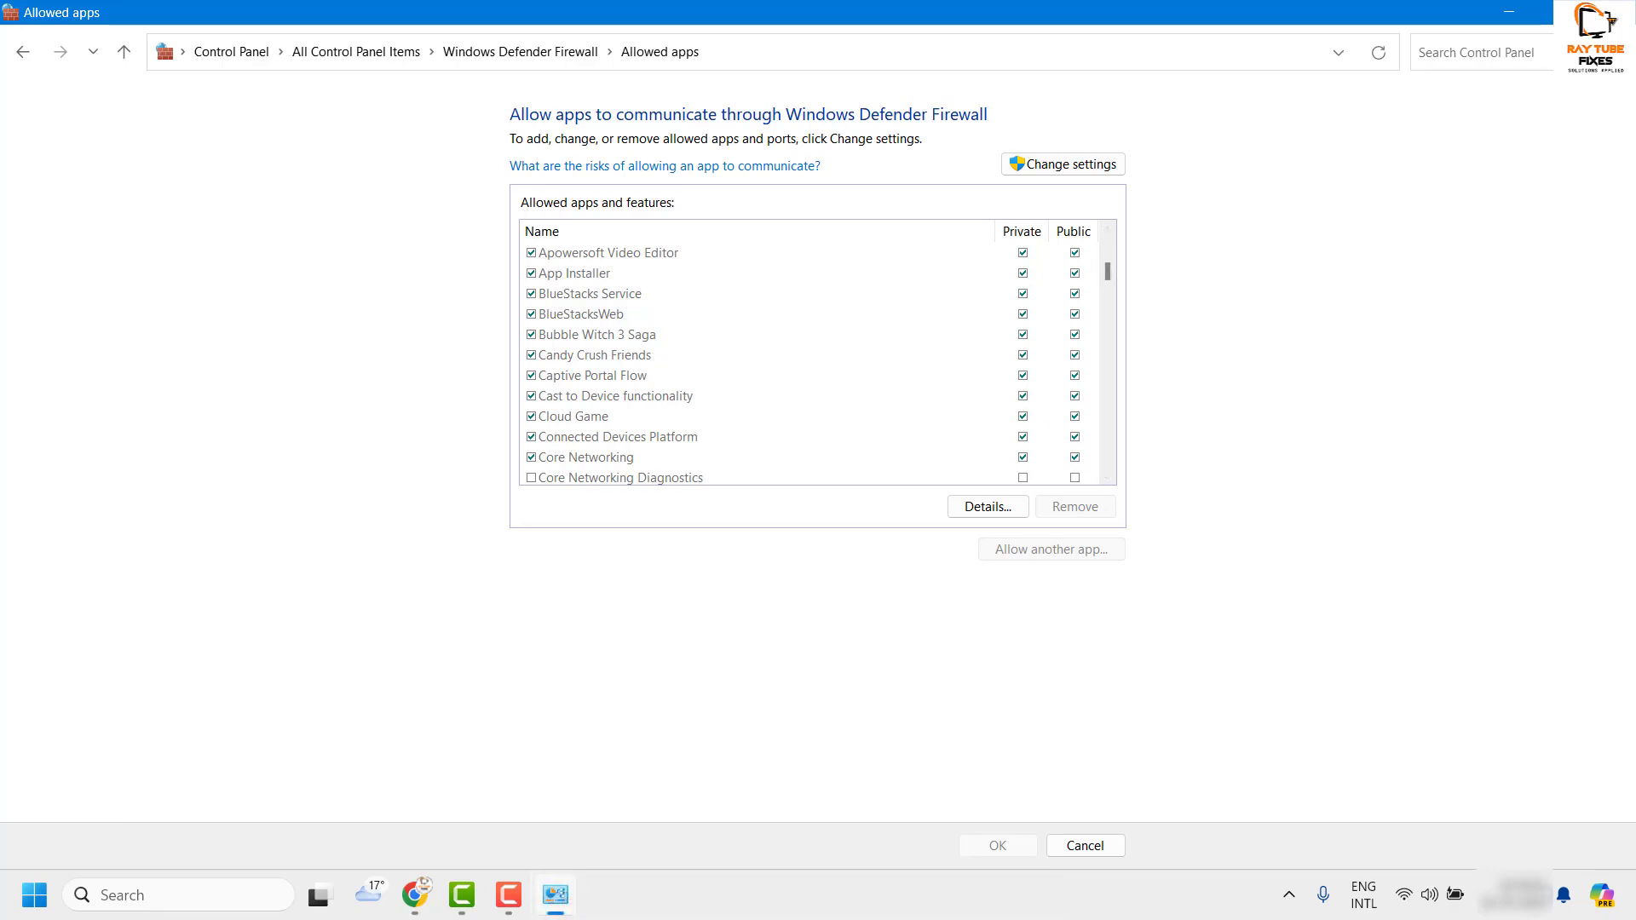
pyautogui.hotkey('alt', 'F4')
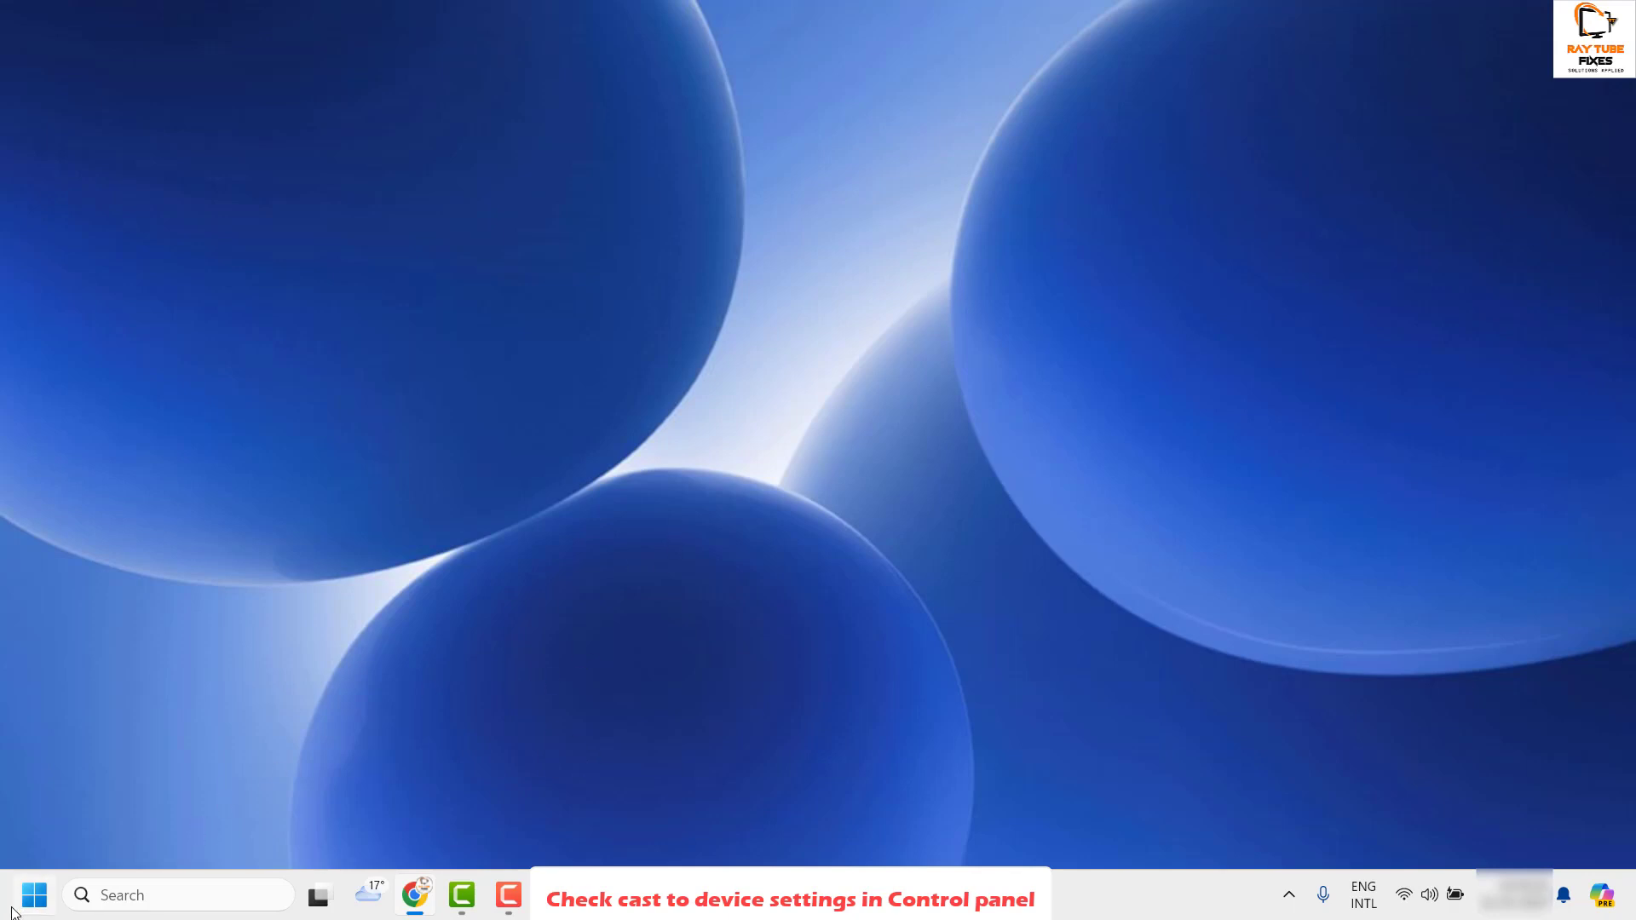
# Step: Open the Services console by running services.msc
pyautogui.rightClick(36, 897)
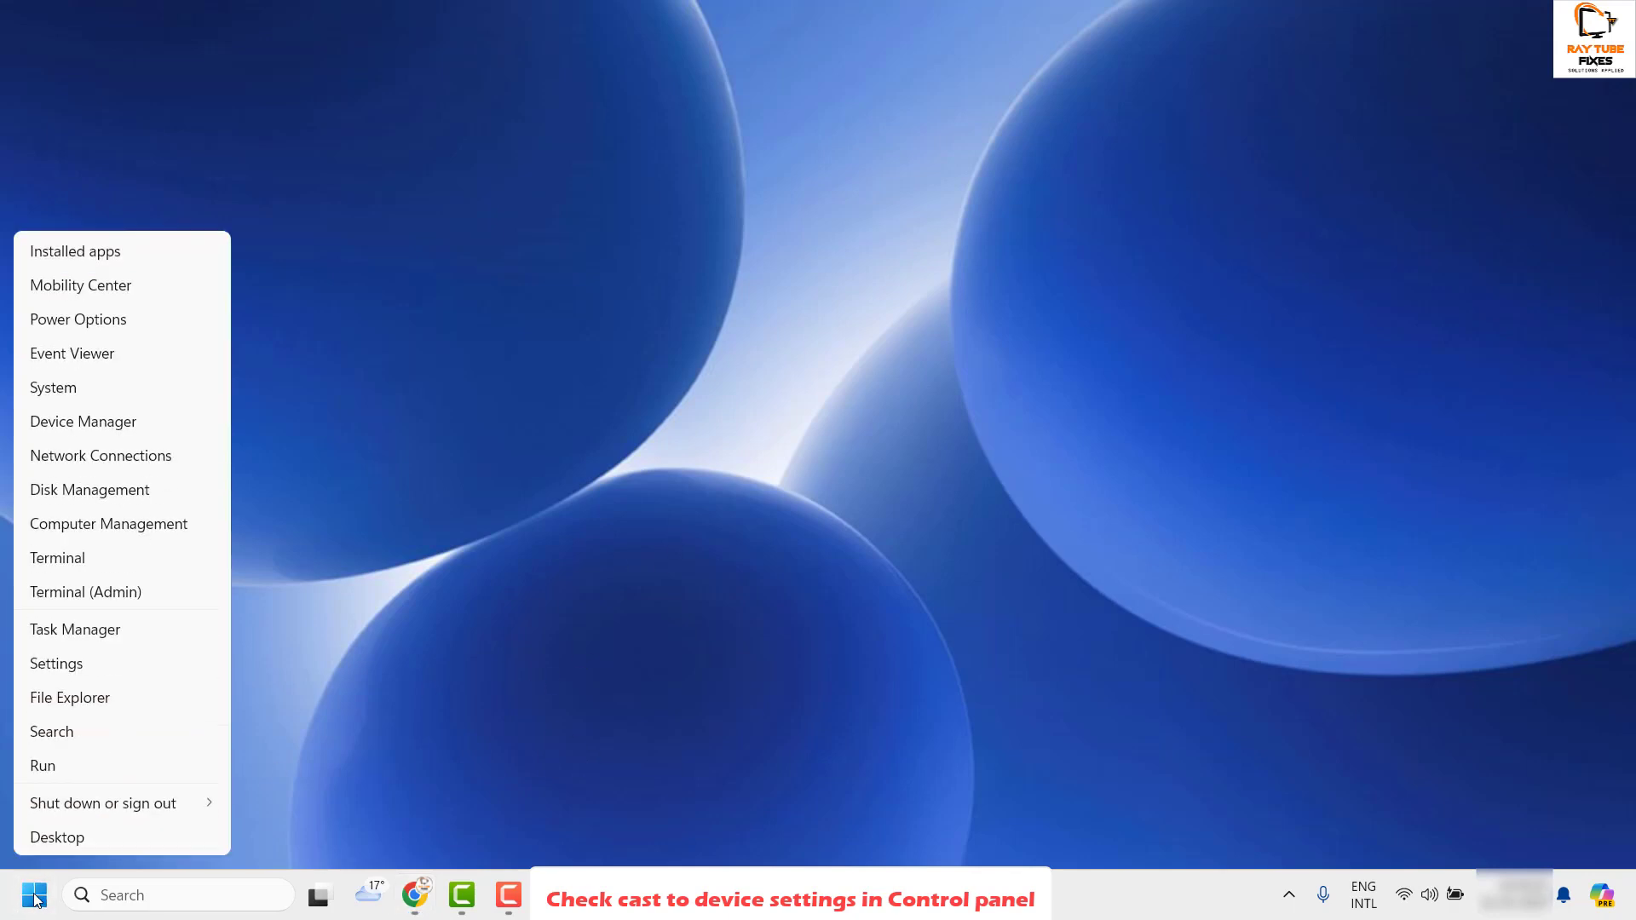
pyautogui.click(72, 772)
pyautogui.write('servi')
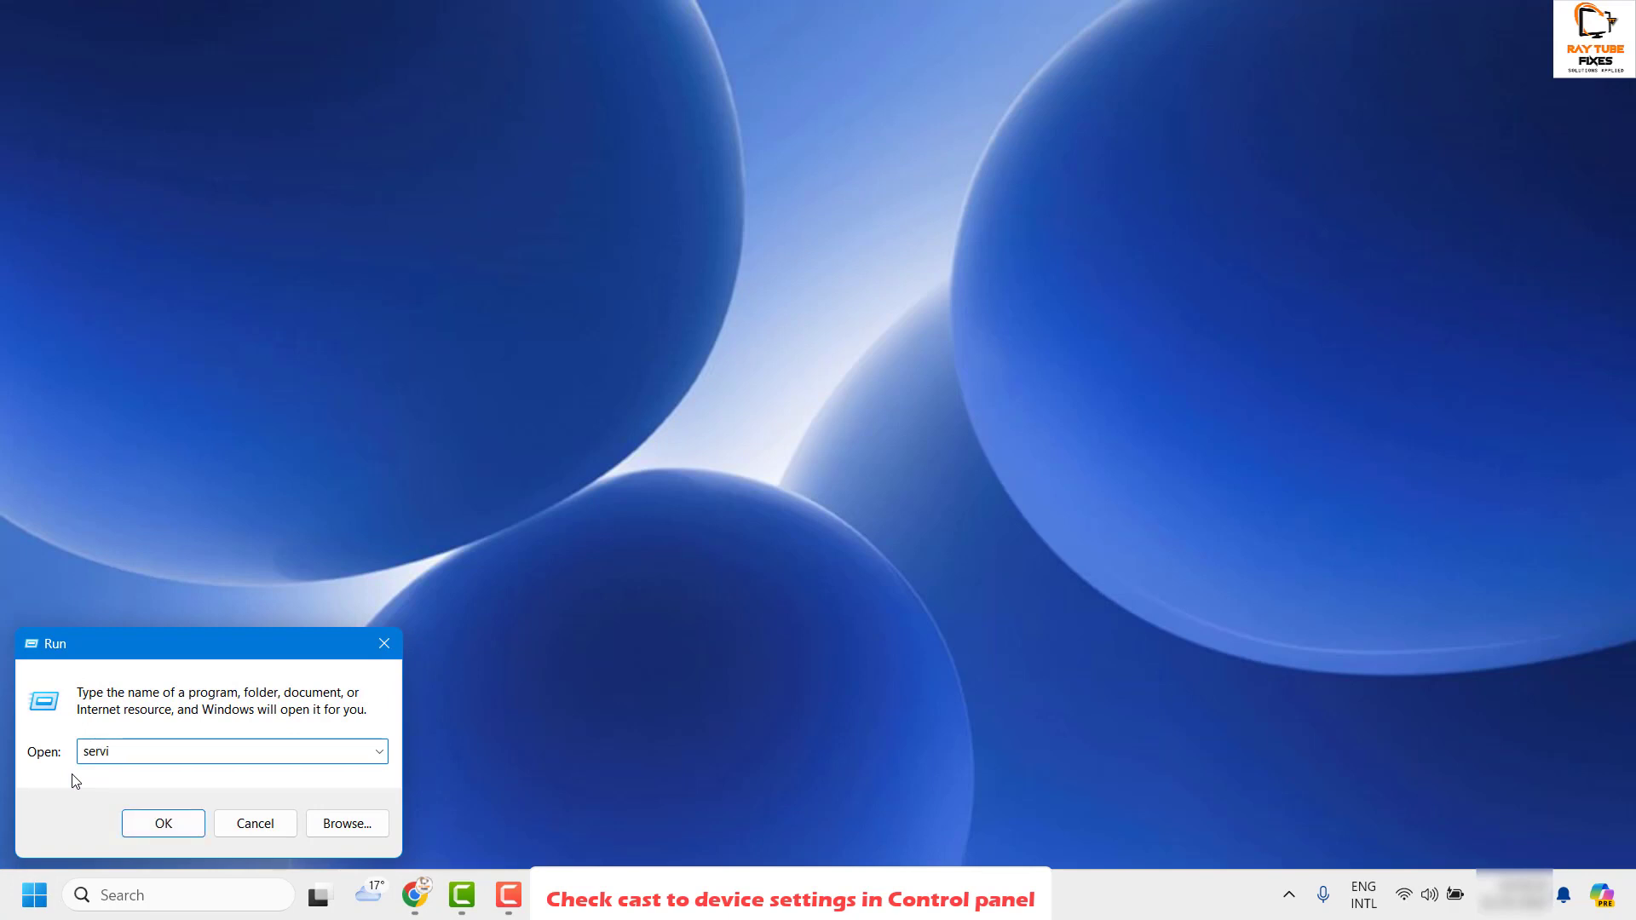
pyautogui.write('ces.msc')
pyautogui.press('Return')
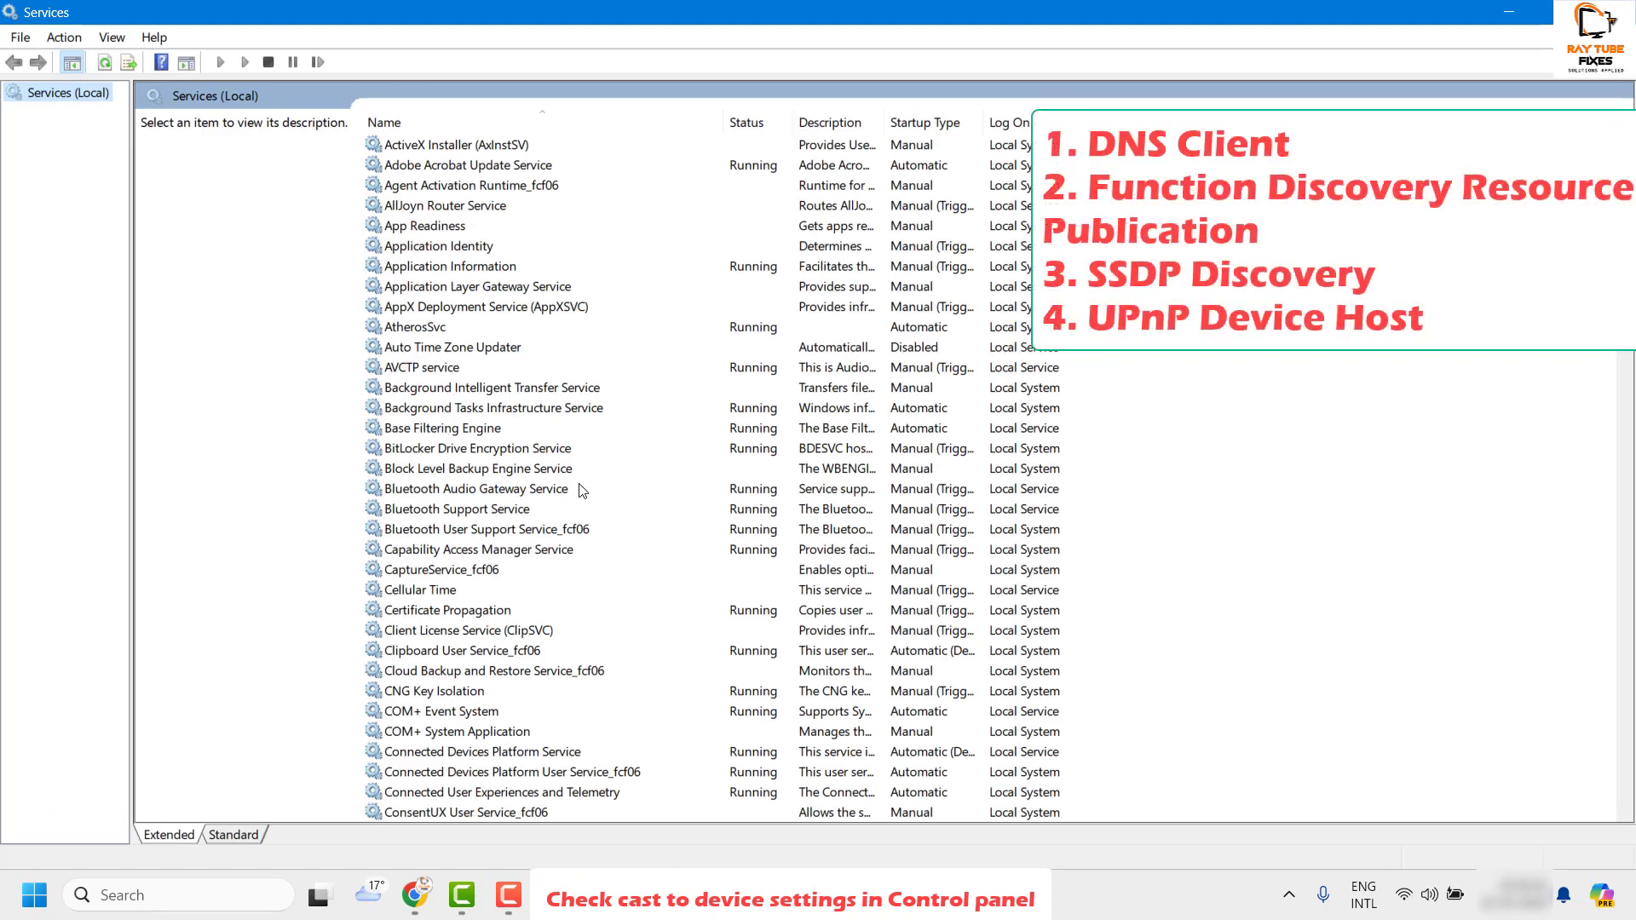
# Step: Find the DNS Client service, check its startup type and status in its properties, and close them
pyautogui.click(449, 351)
pyautogui.click(452, 350)
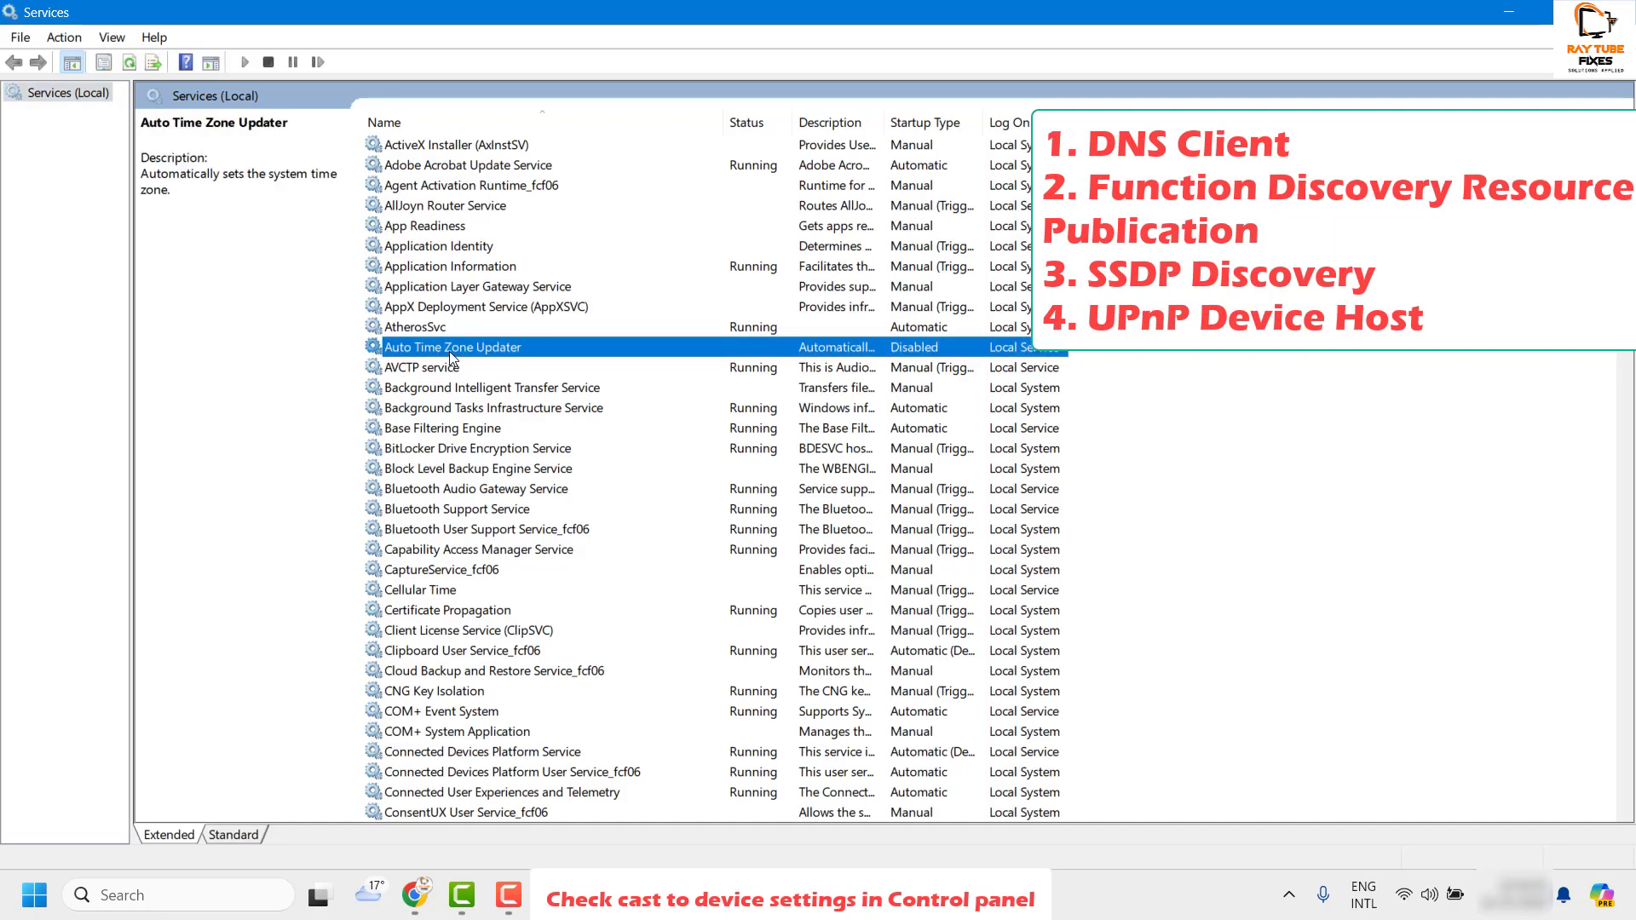
pyautogui.write('dns')
pyautogui.scroll(-2, 573, 714)
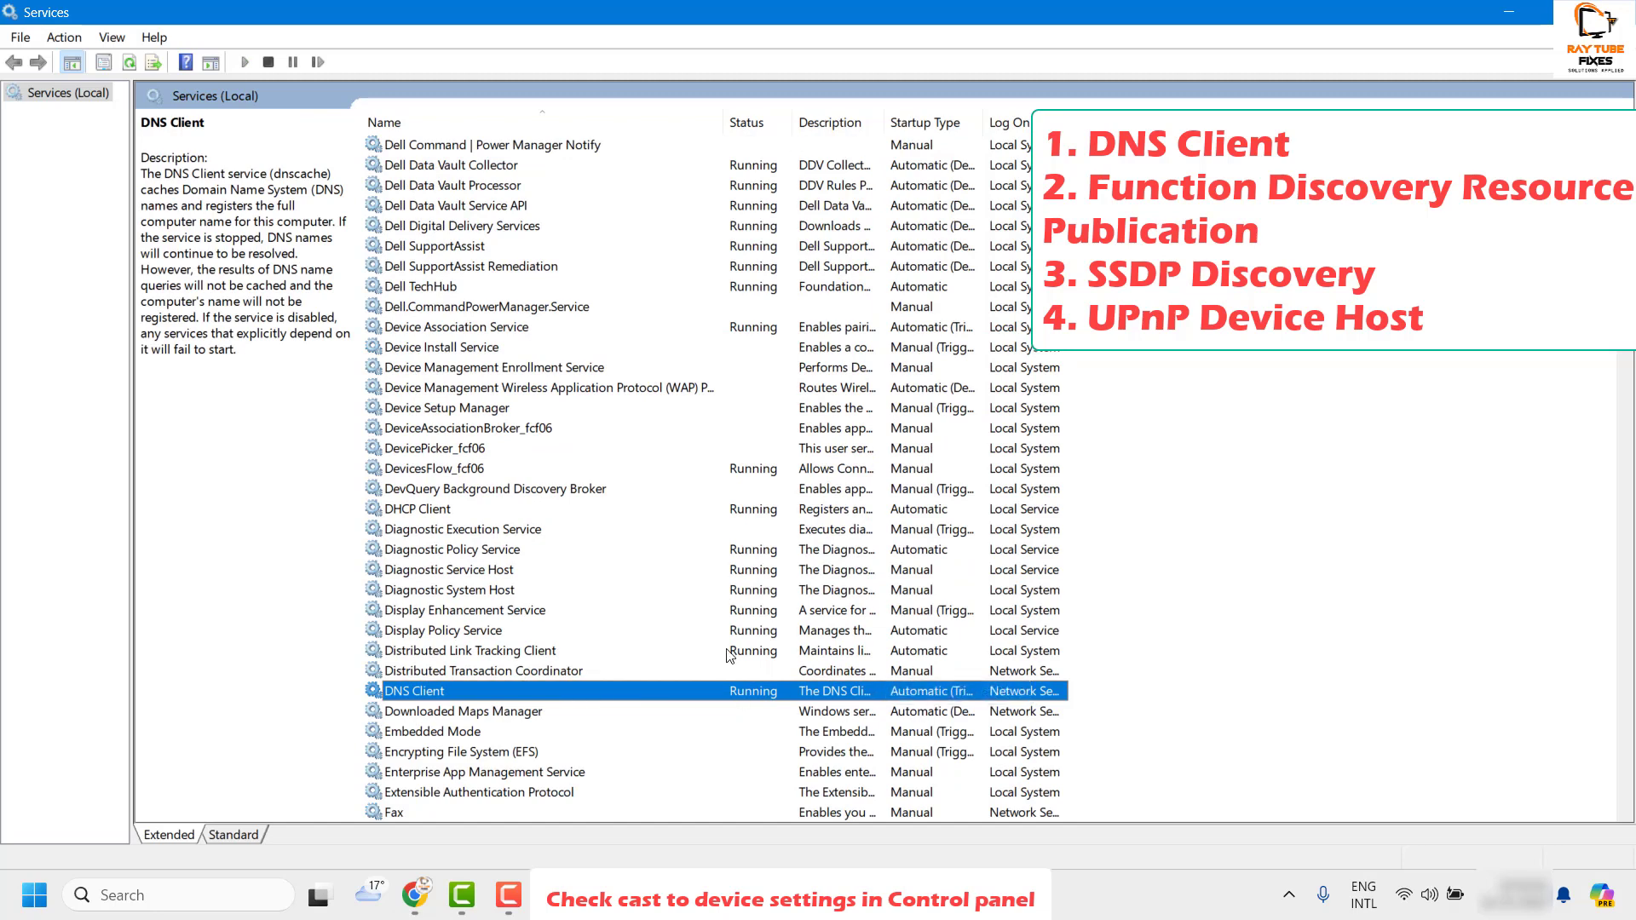
pyautogui.doubleClick(554, 696)
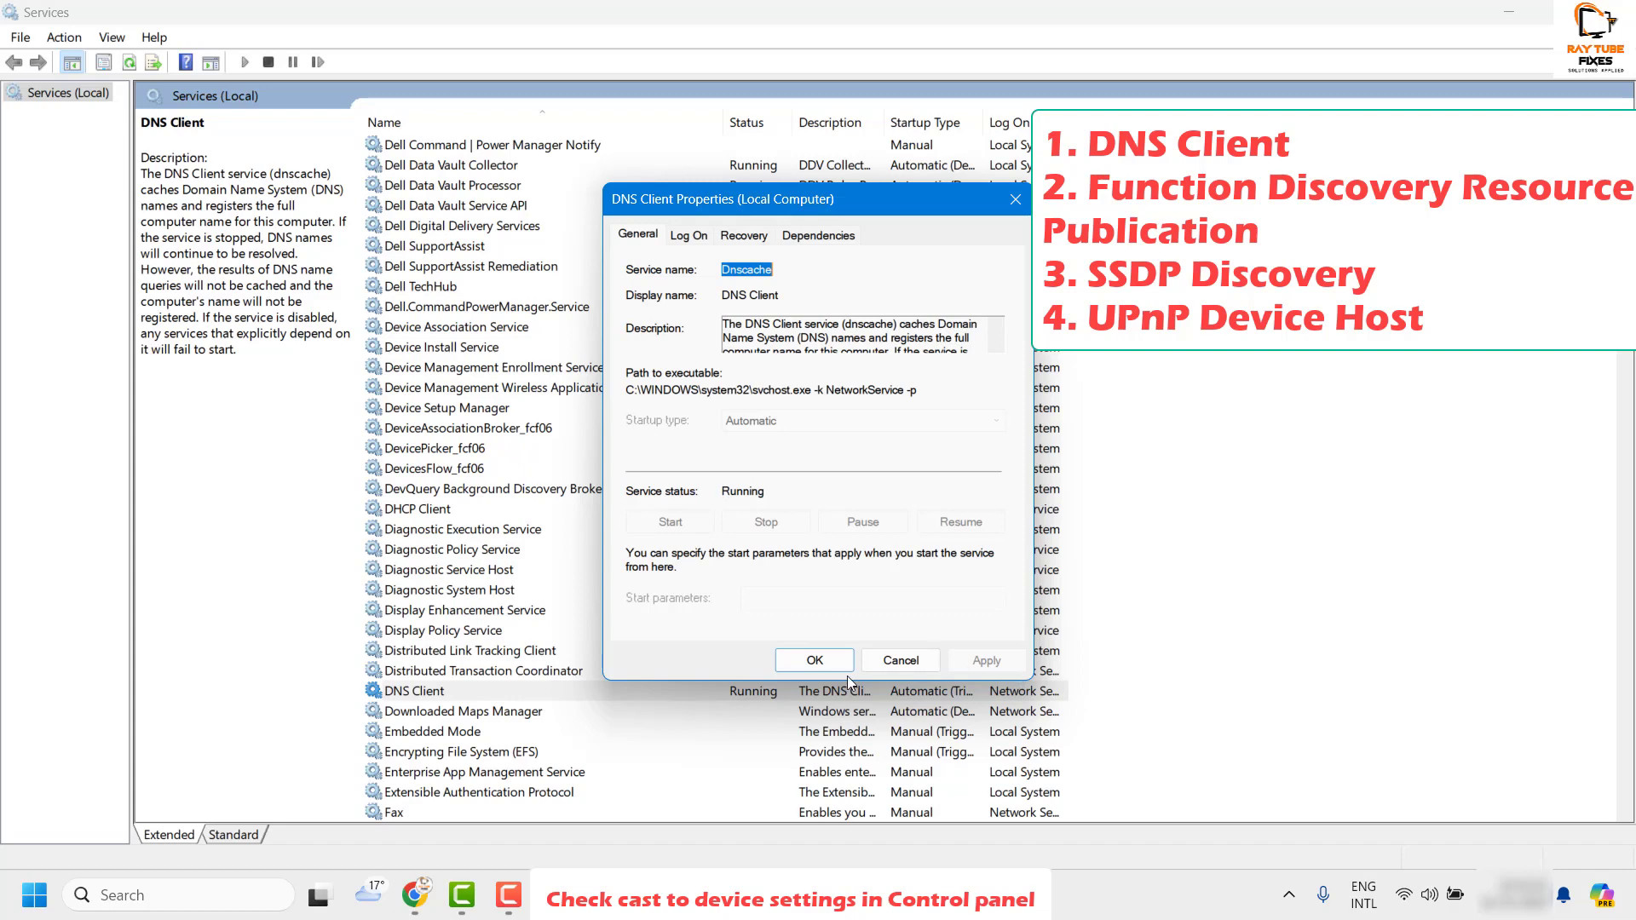
pyautogui.click(813, 661)
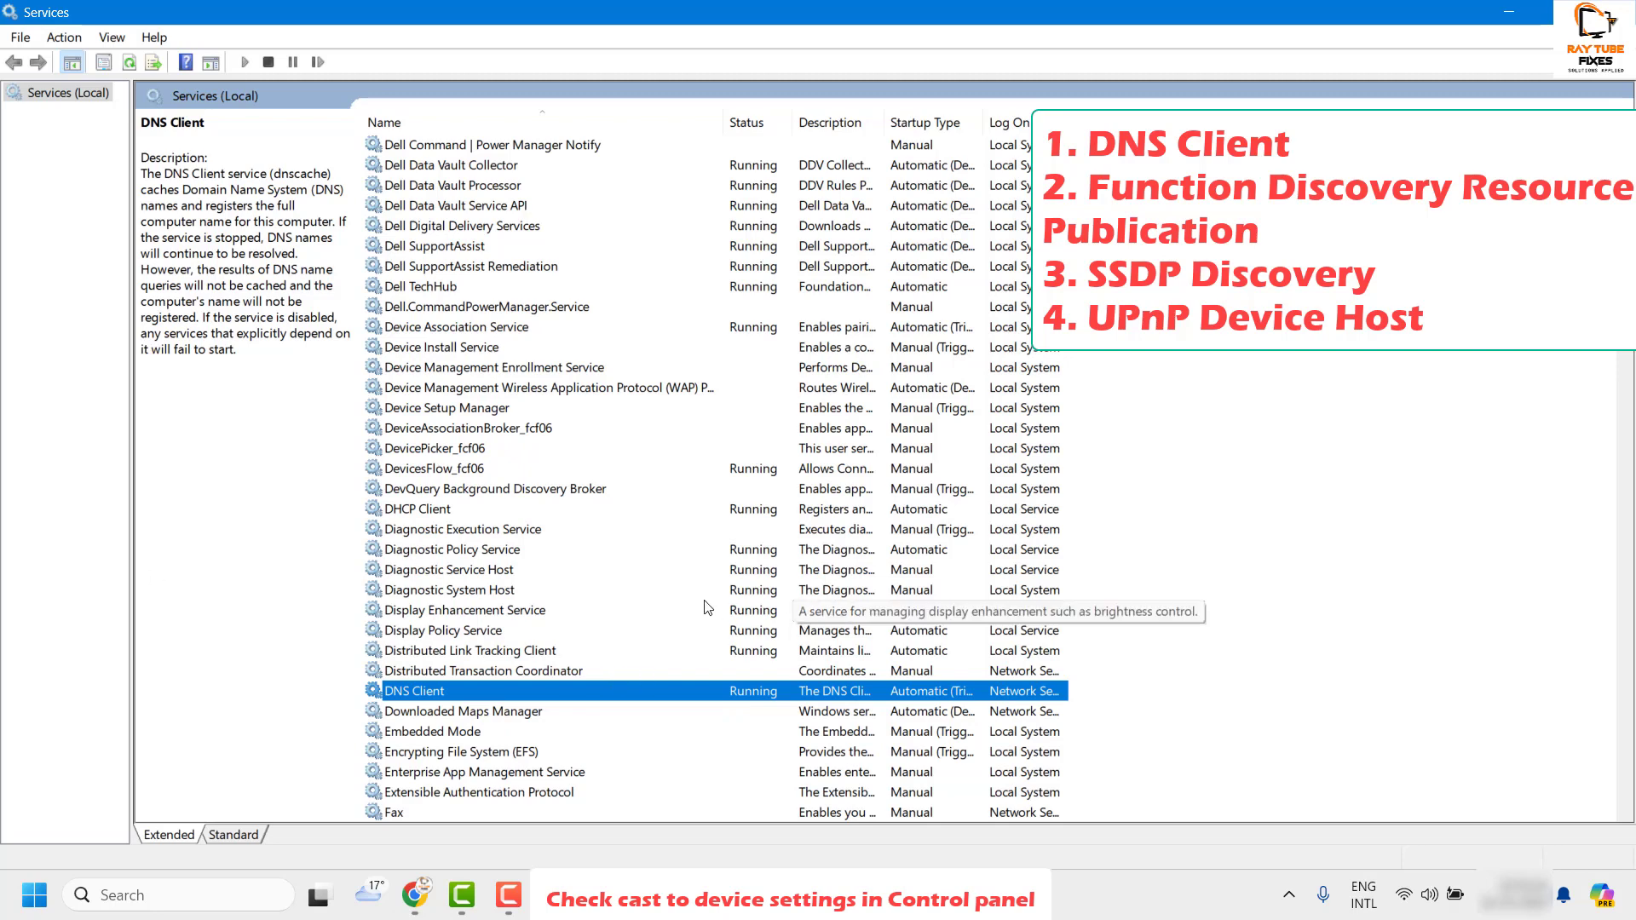
# Step: Start the Function Discovery Resource Publication service from its properties and confirm
pyautogui.click(509, 557)
pyautogui.press('f')
pyautogui.press('u')
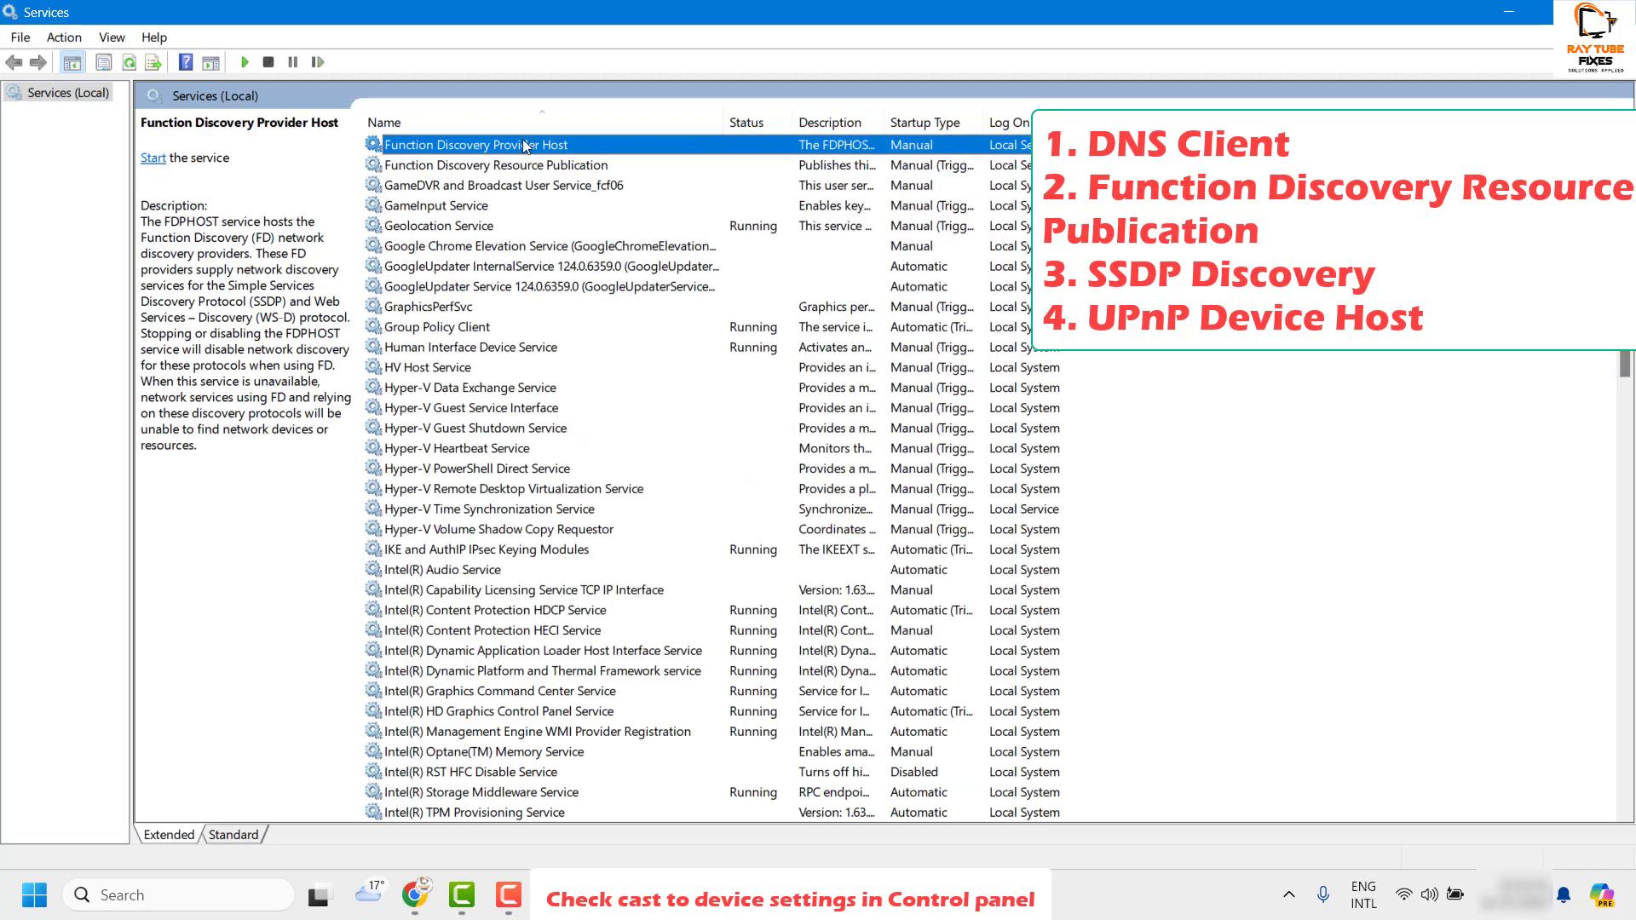
pyautogui.click(497, 168)
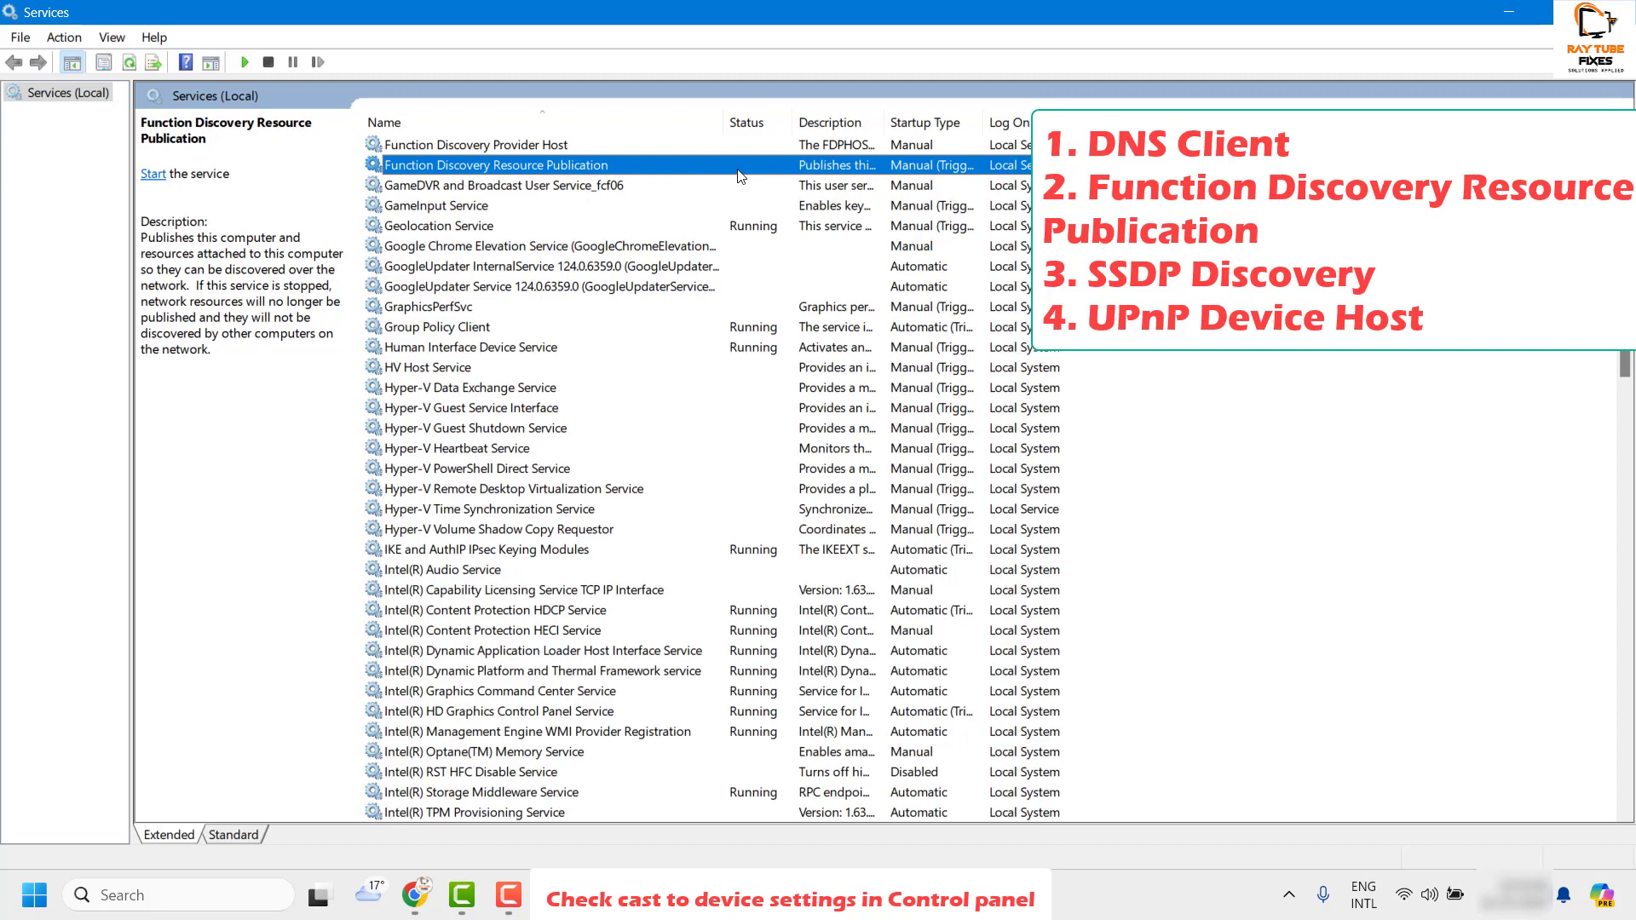
pyautogui.doubleClick(646, 167)
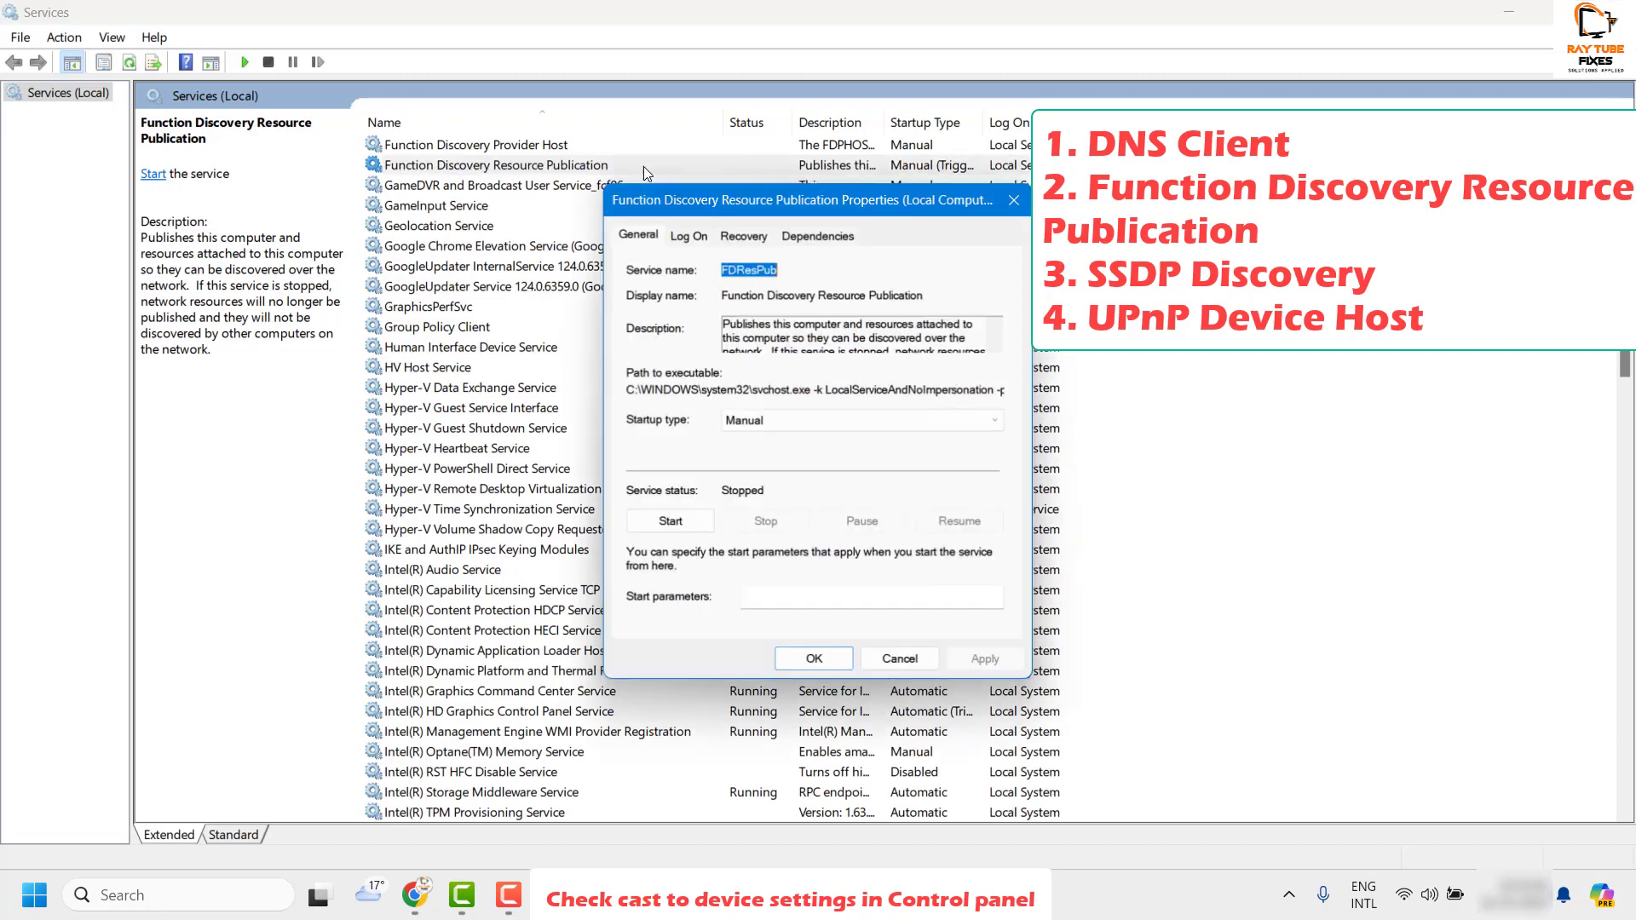
pyautogui.click(671, 521)
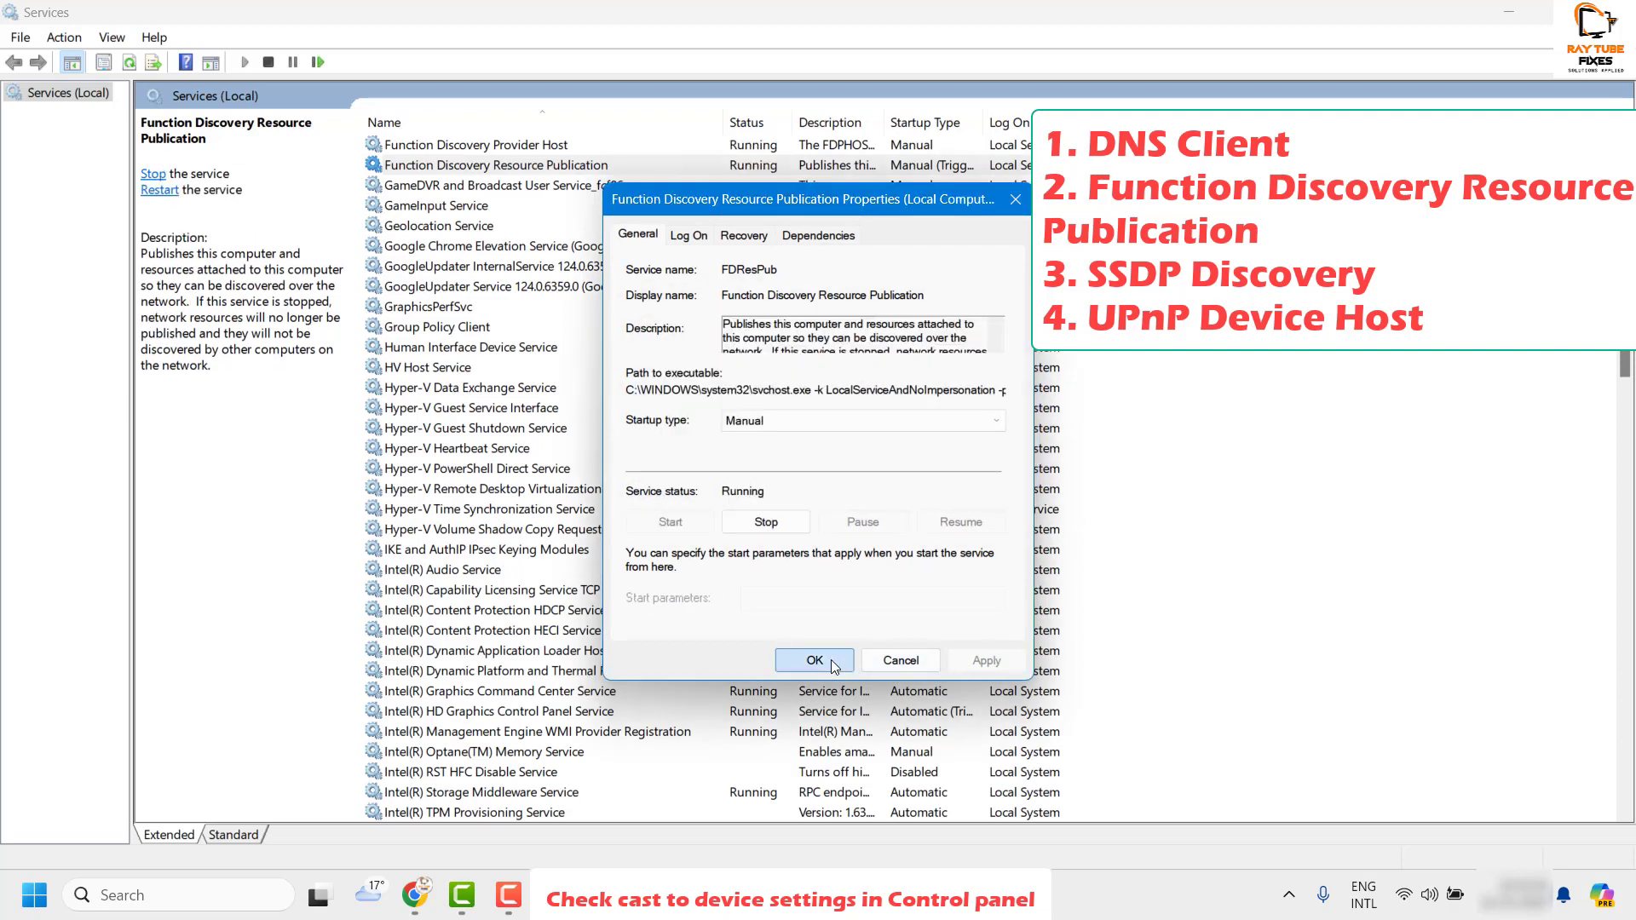
pyautogui.click(786, 666)
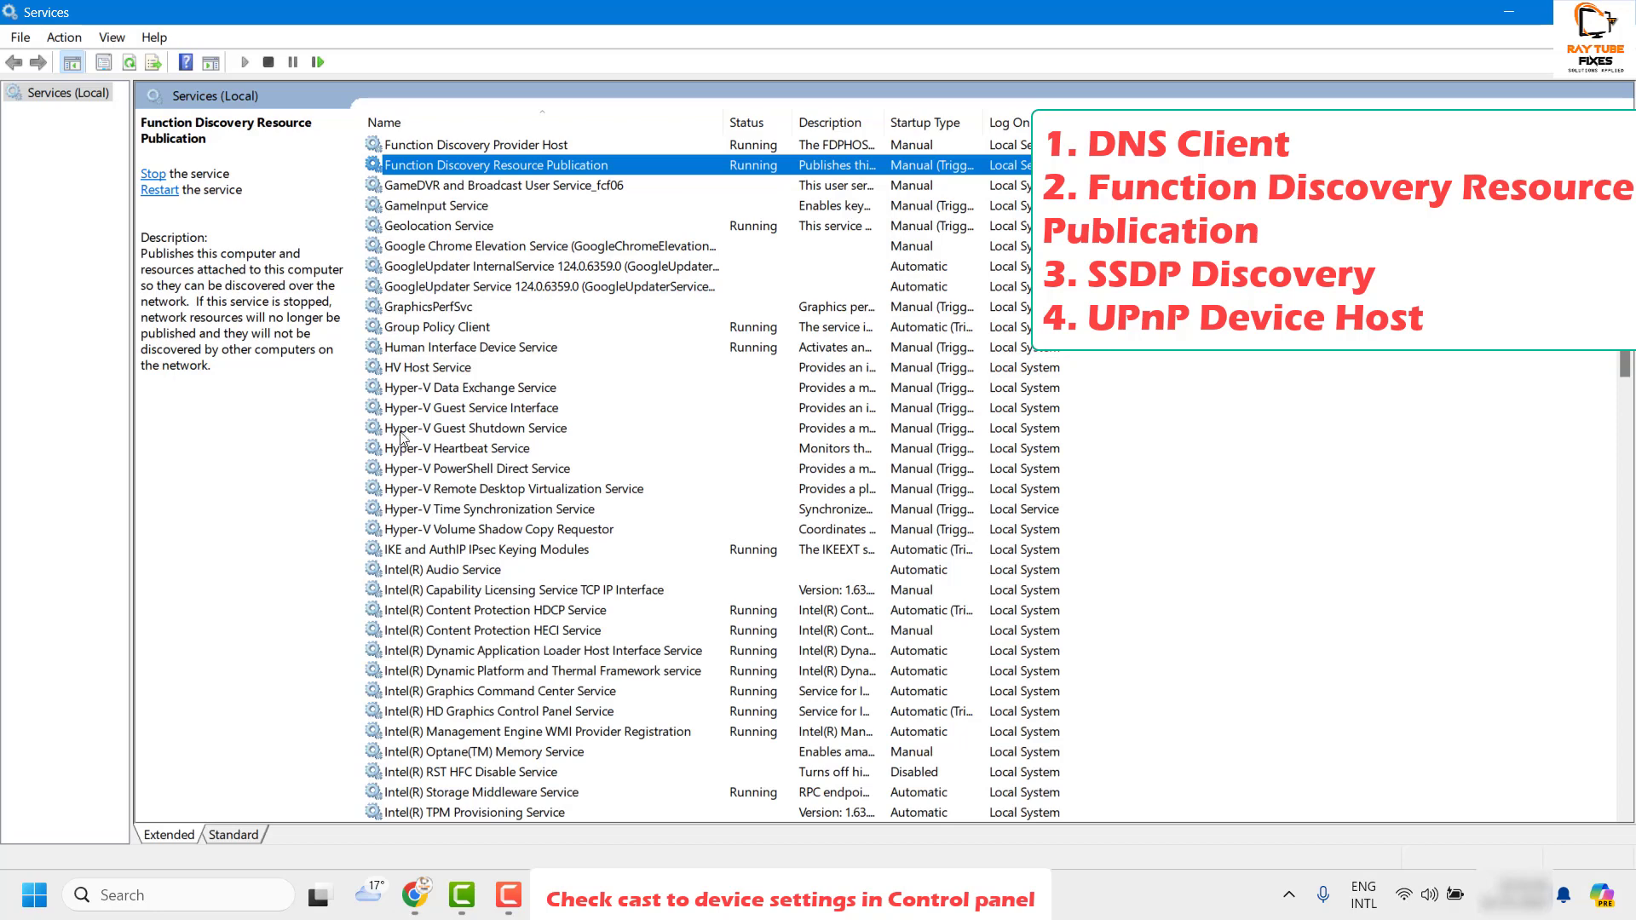
# Step: Find the SSDP Discovery service, check its startup type and status in its properties, and close them
pyautogui.click(576, 444)
pyautogui.write('ssdp')
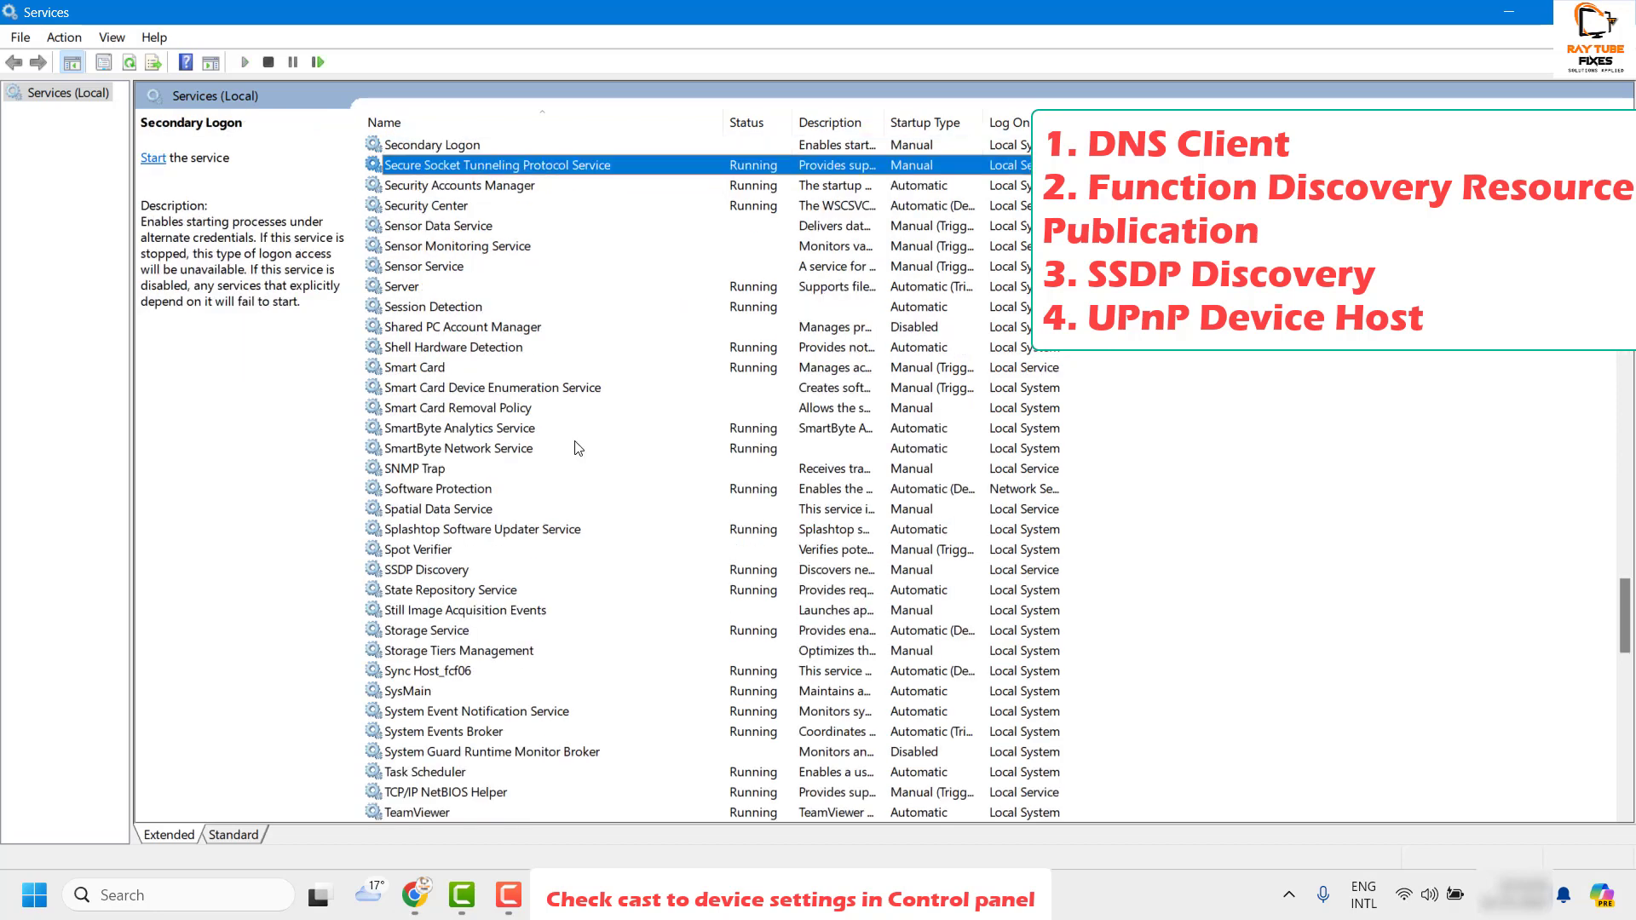
pyautogui.doubleClick(469, 576)
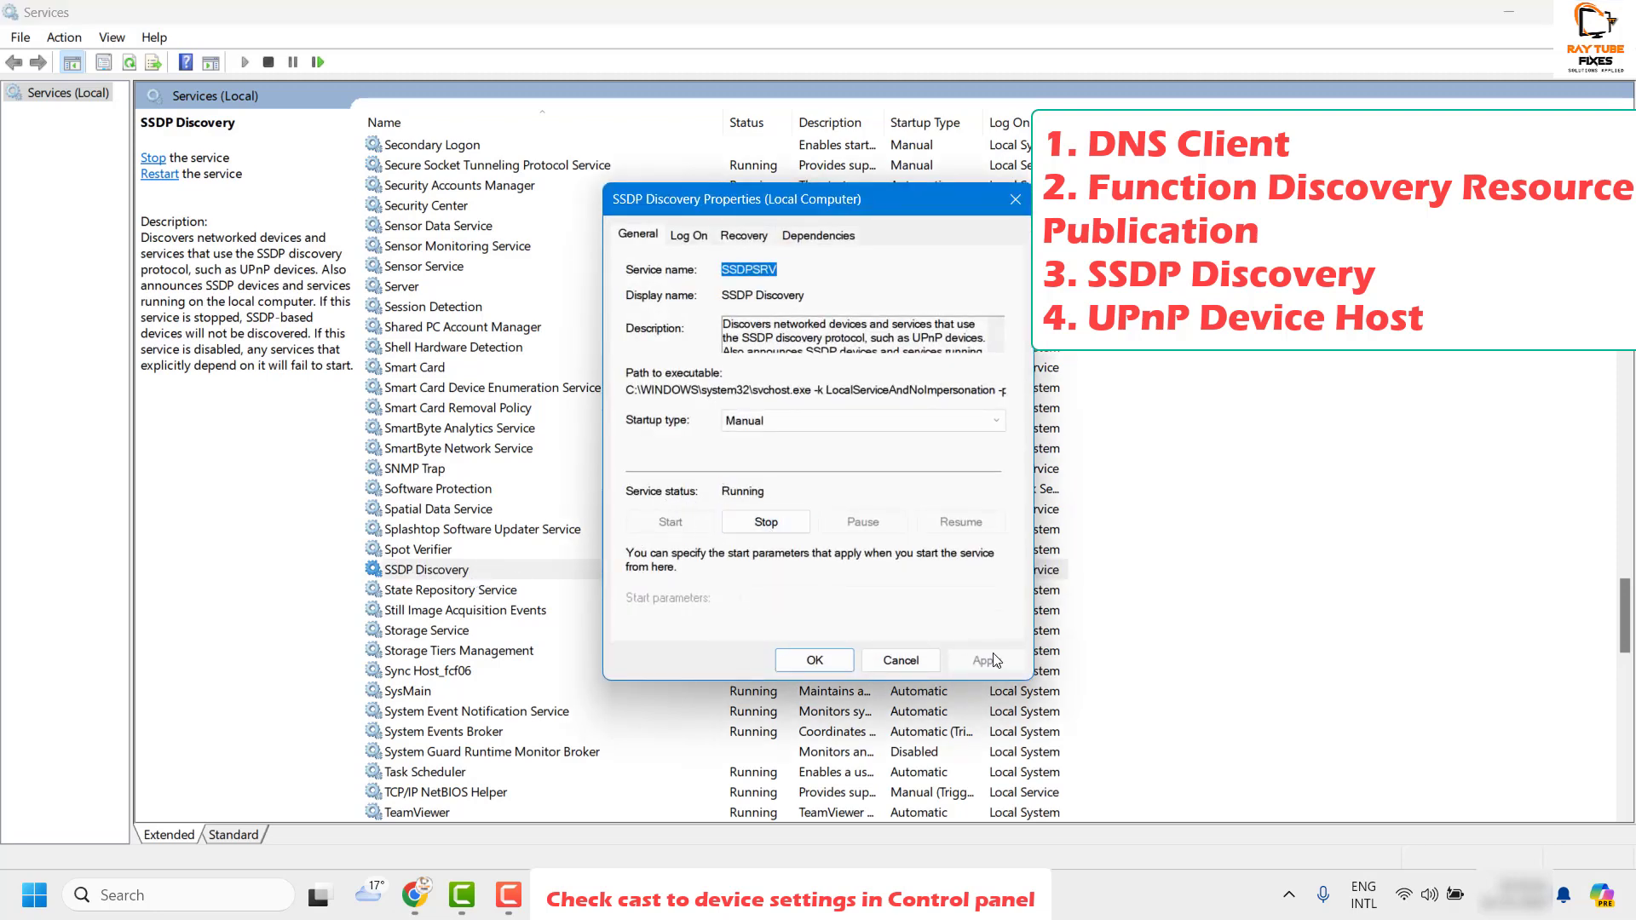
pyautogui.click(924, 665)
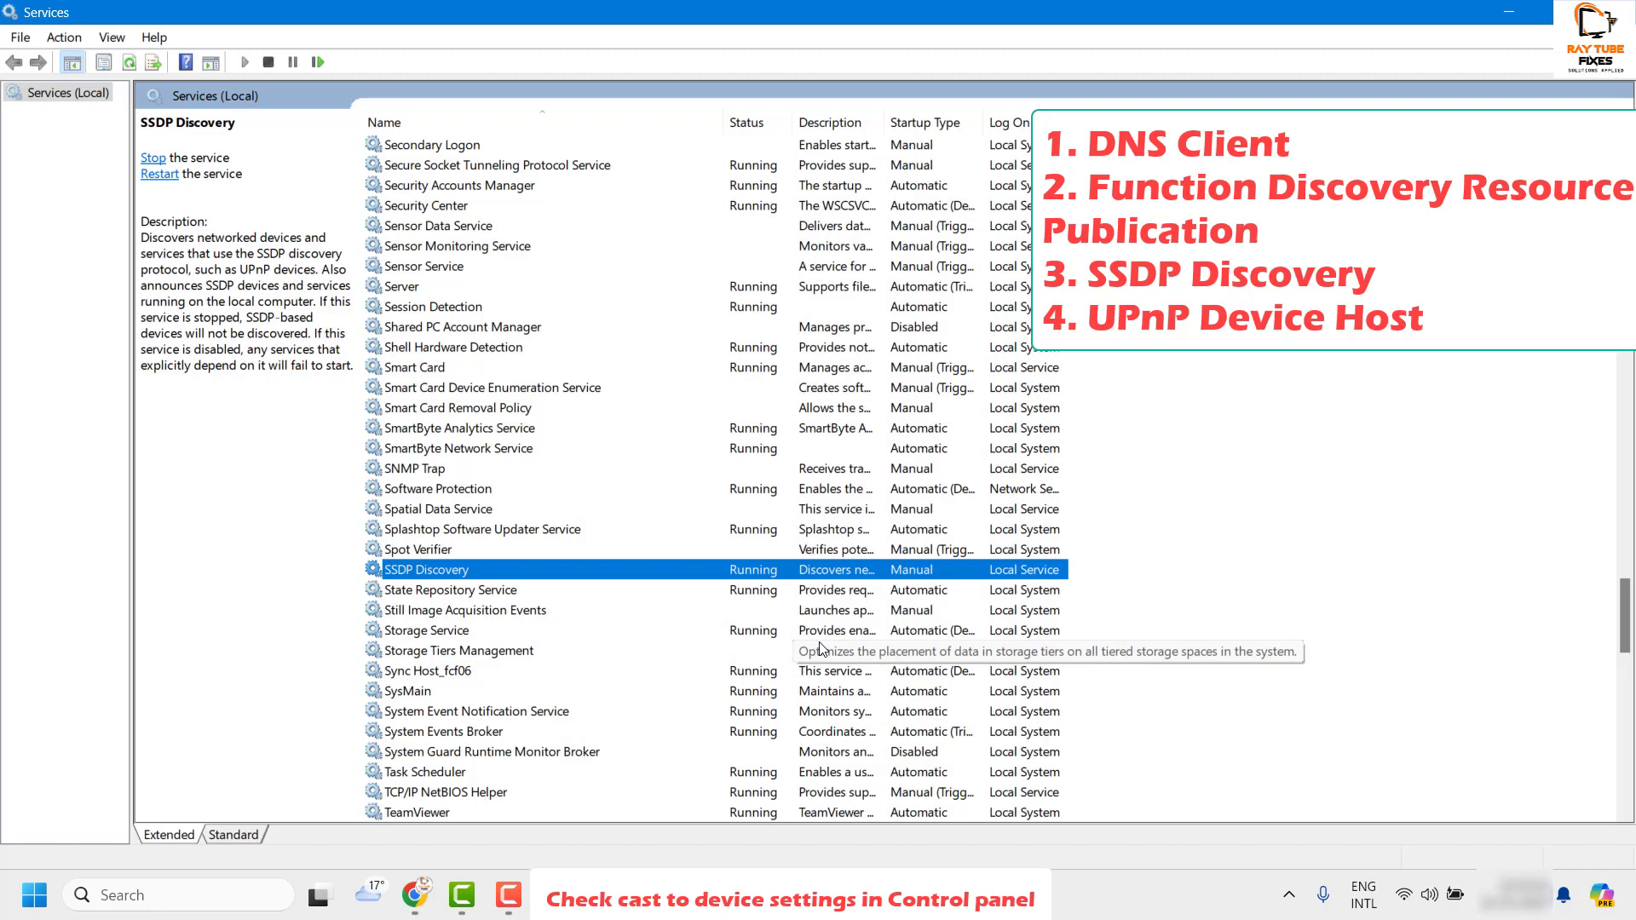
# Step: Find the UPnP Device Host service, check its startup type and status in its properties, and close them
pyautogui.press('u')
pyautogui.press('p')
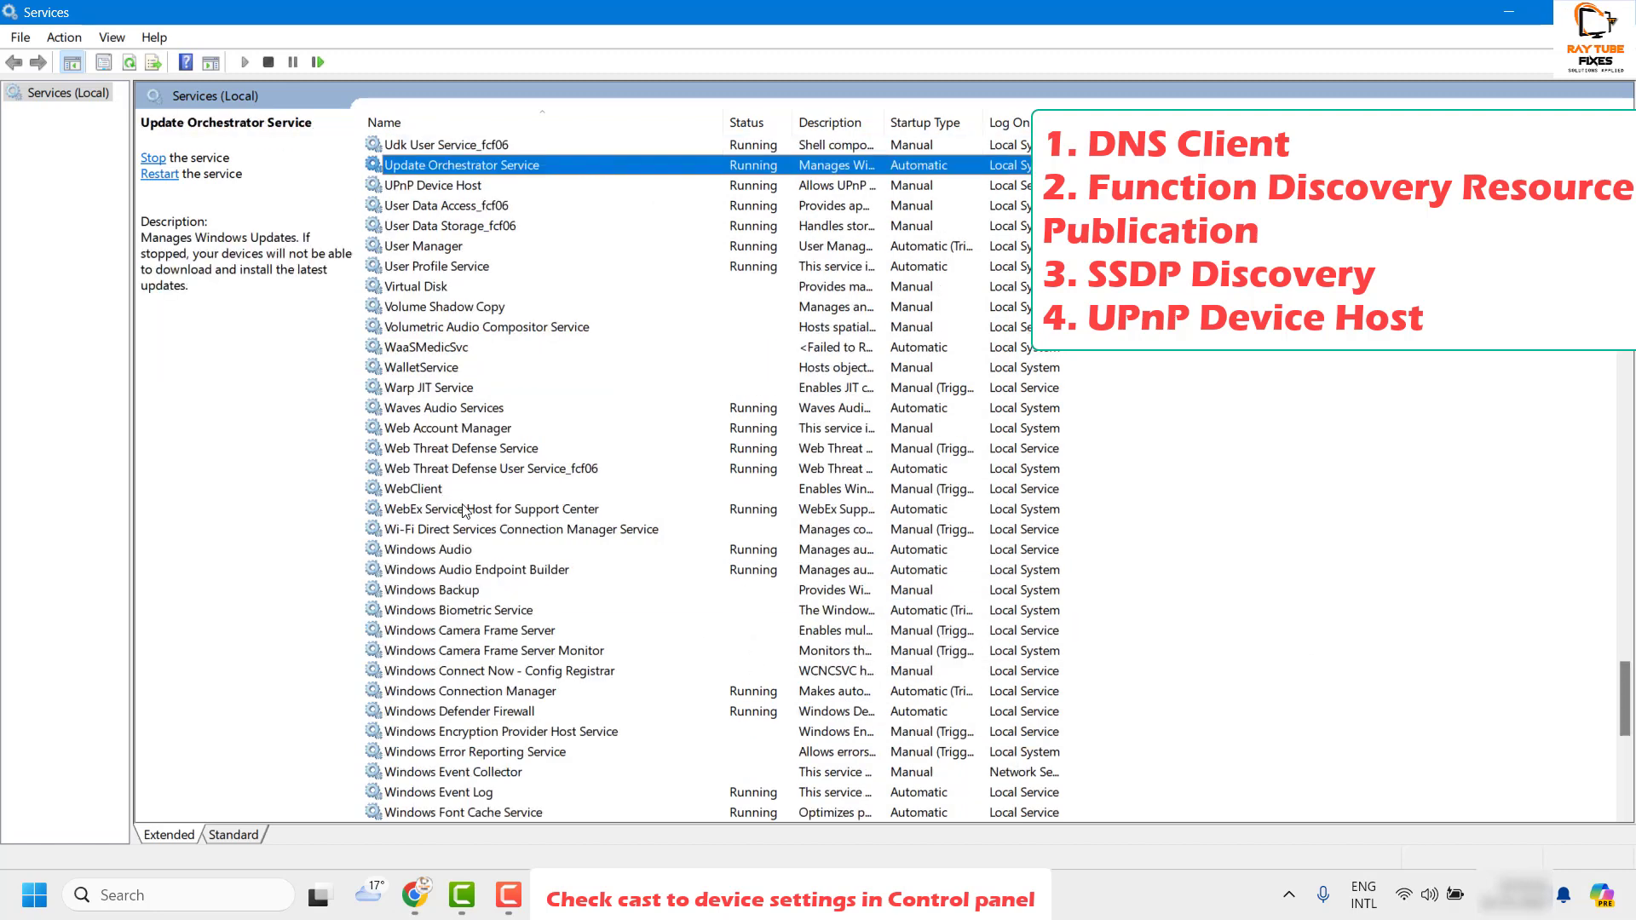
pyautogui.click(433, 185)
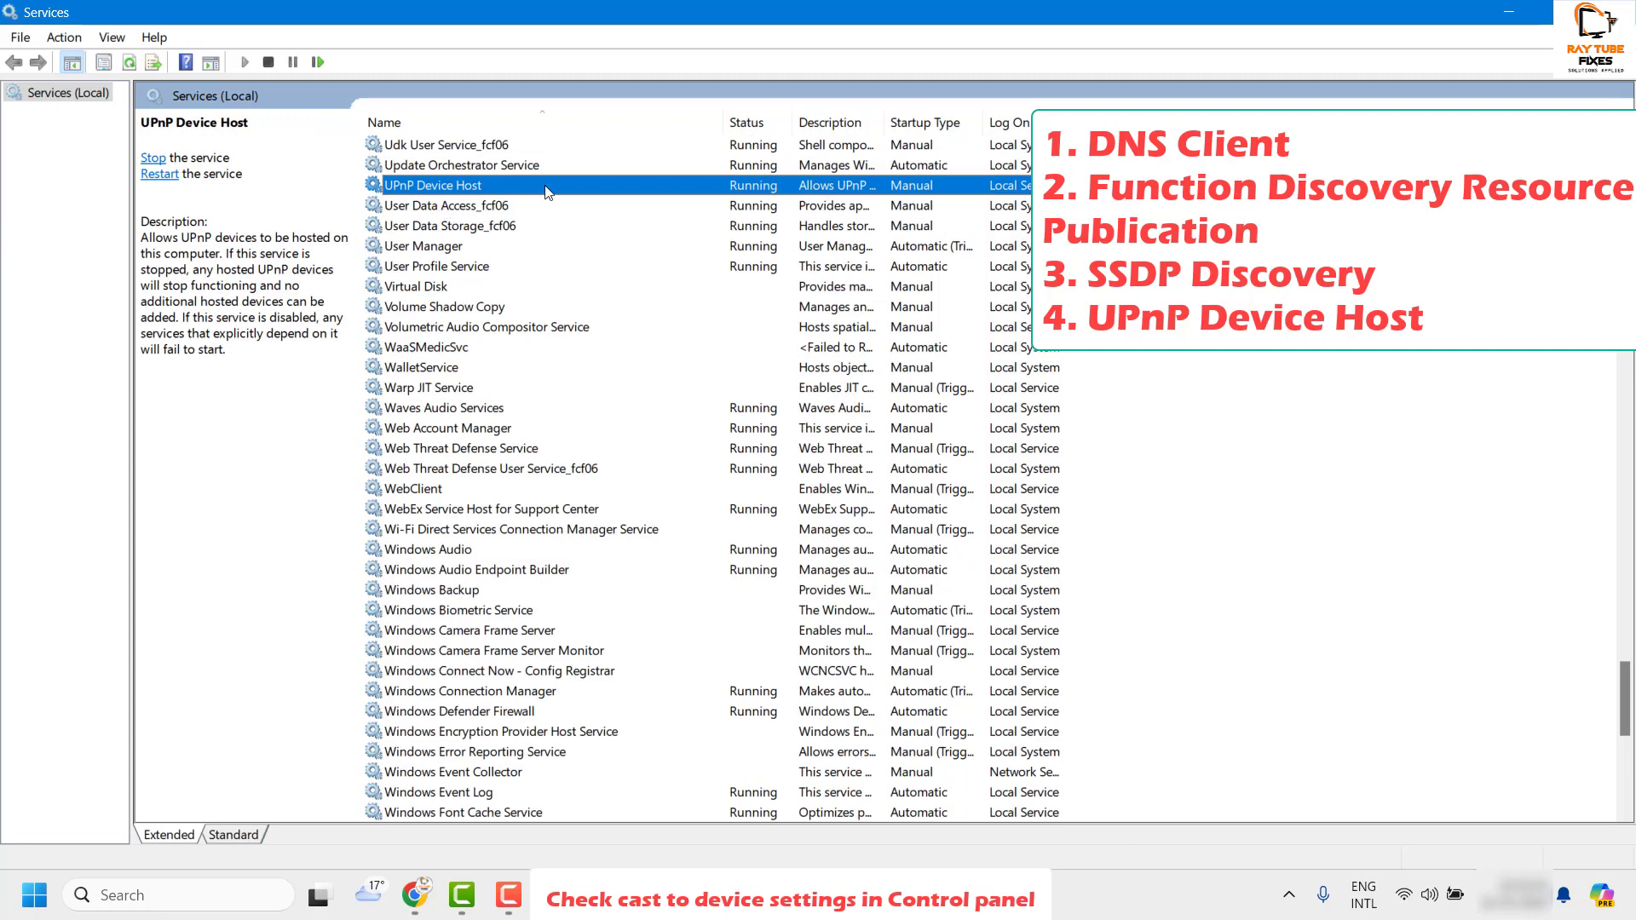
pyautogui.doubleClick(437, 187)
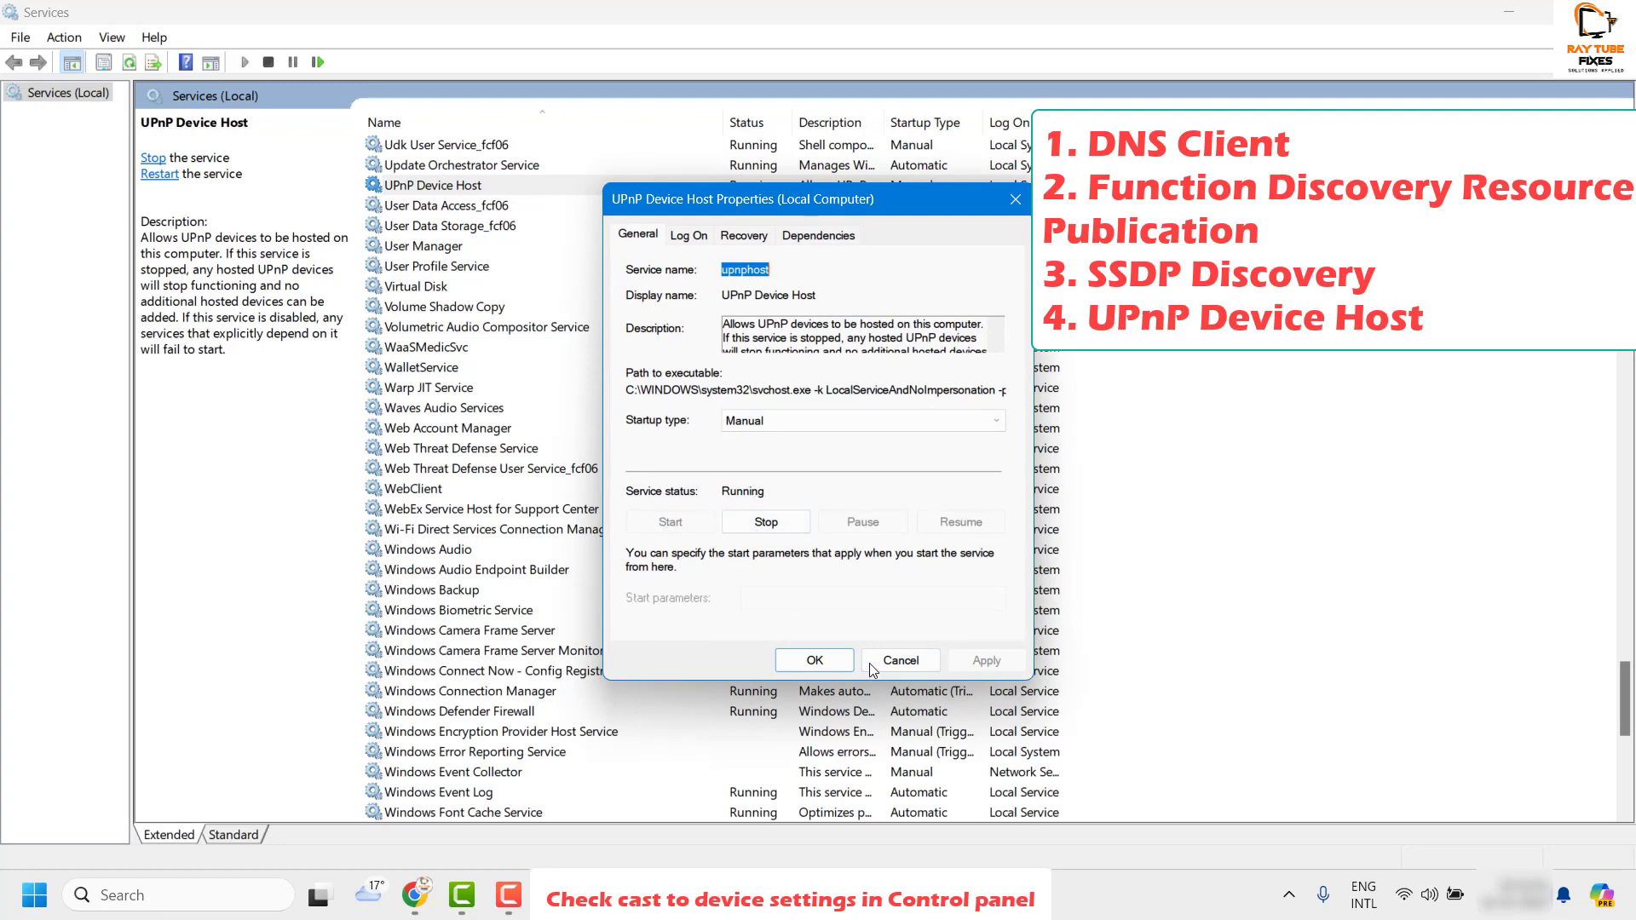
pyautogui.click(900, 661)
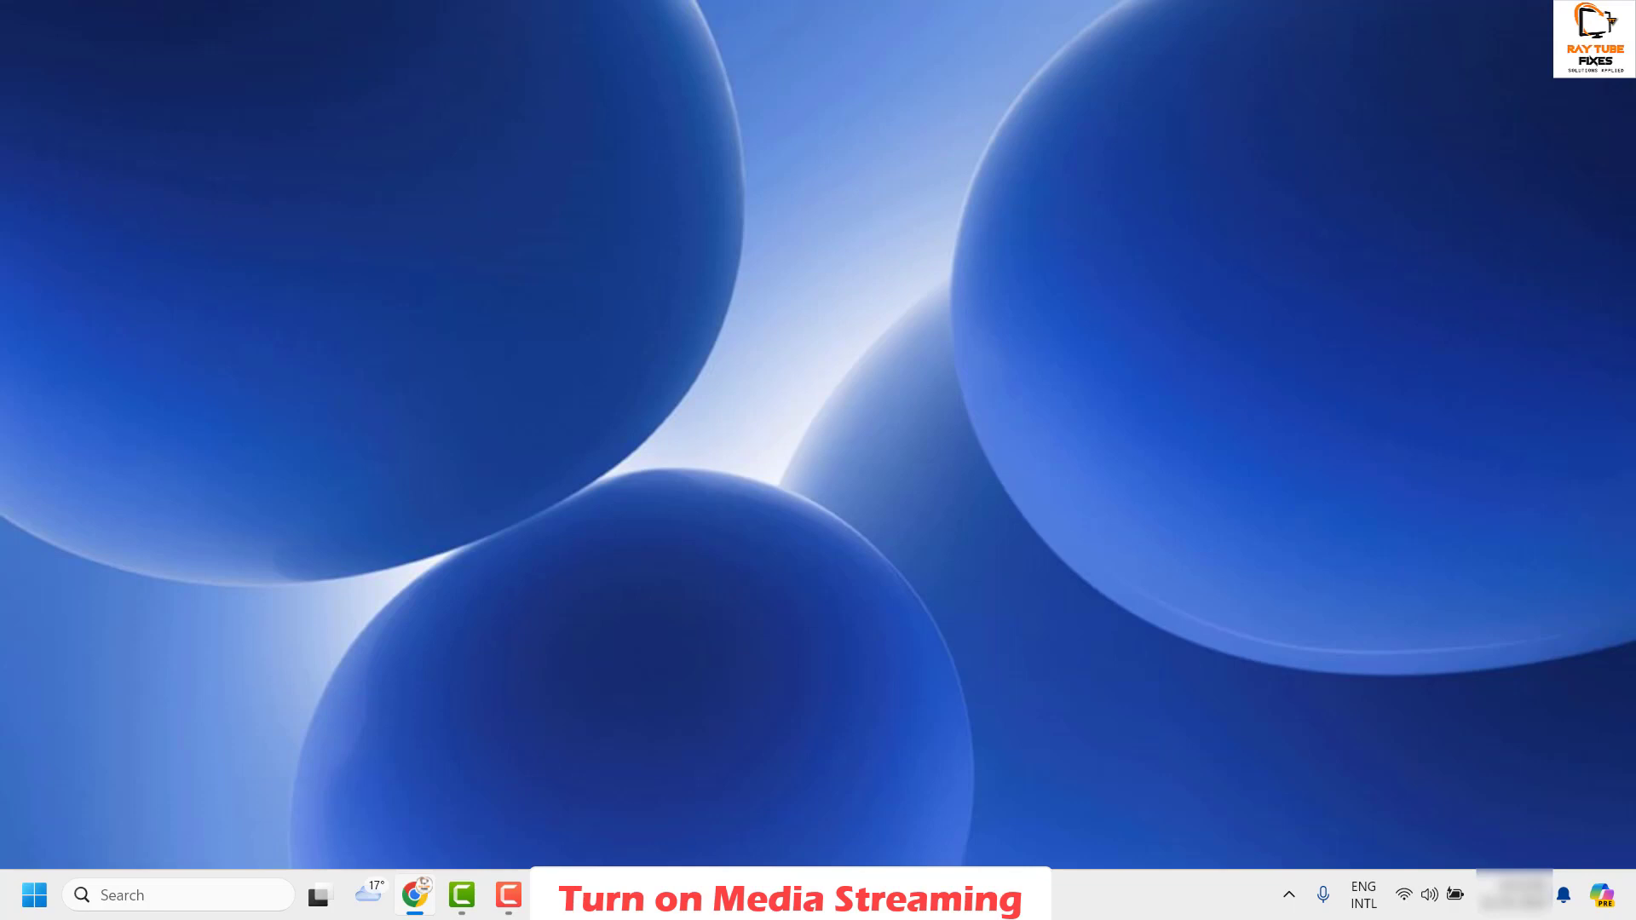
# Step: Open Windows Media Player Legacy and bring up its options for turning on media streaming
pyautogui.click(207, 890)
pyautogui.write('windows media player')
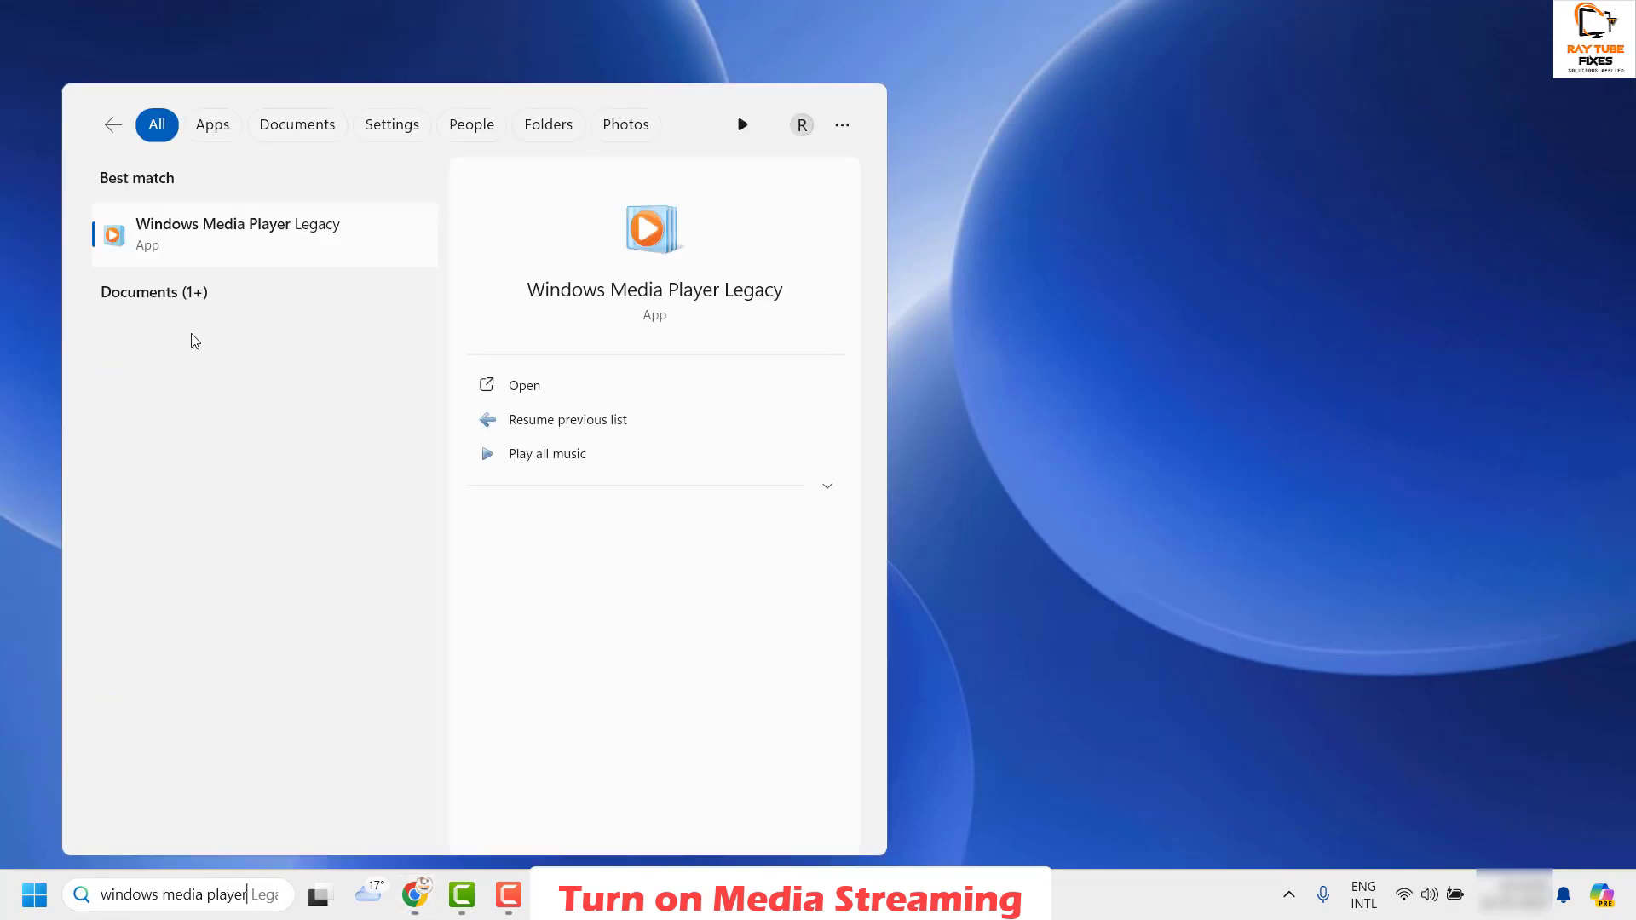
pyautogui.click(265, 245)
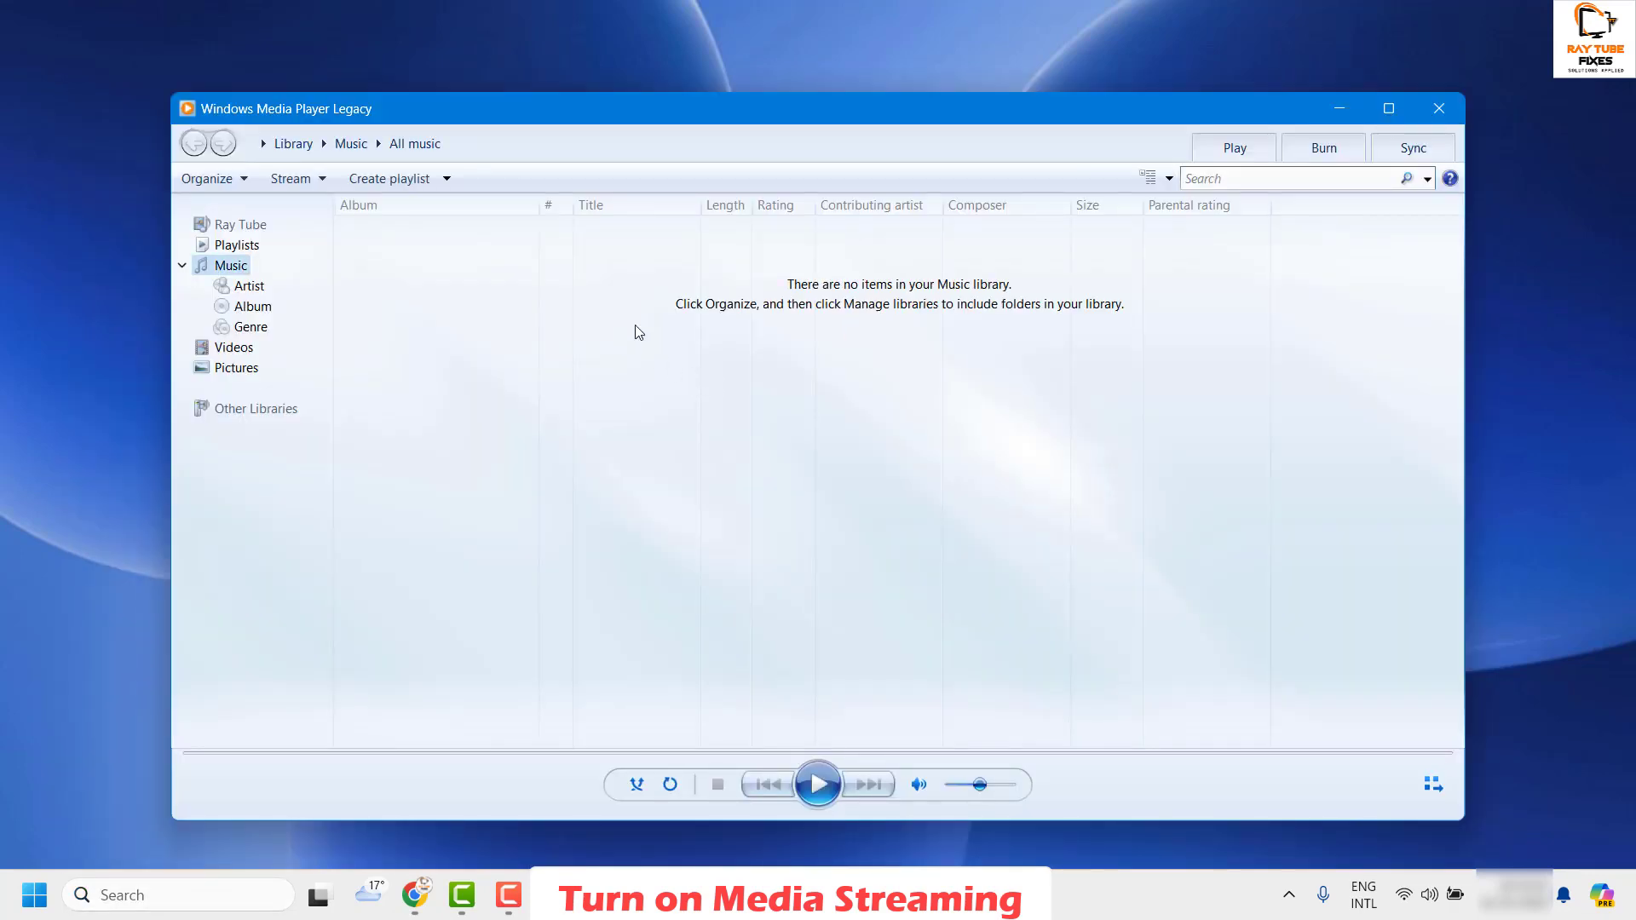
pyautogui.click(323, 180)
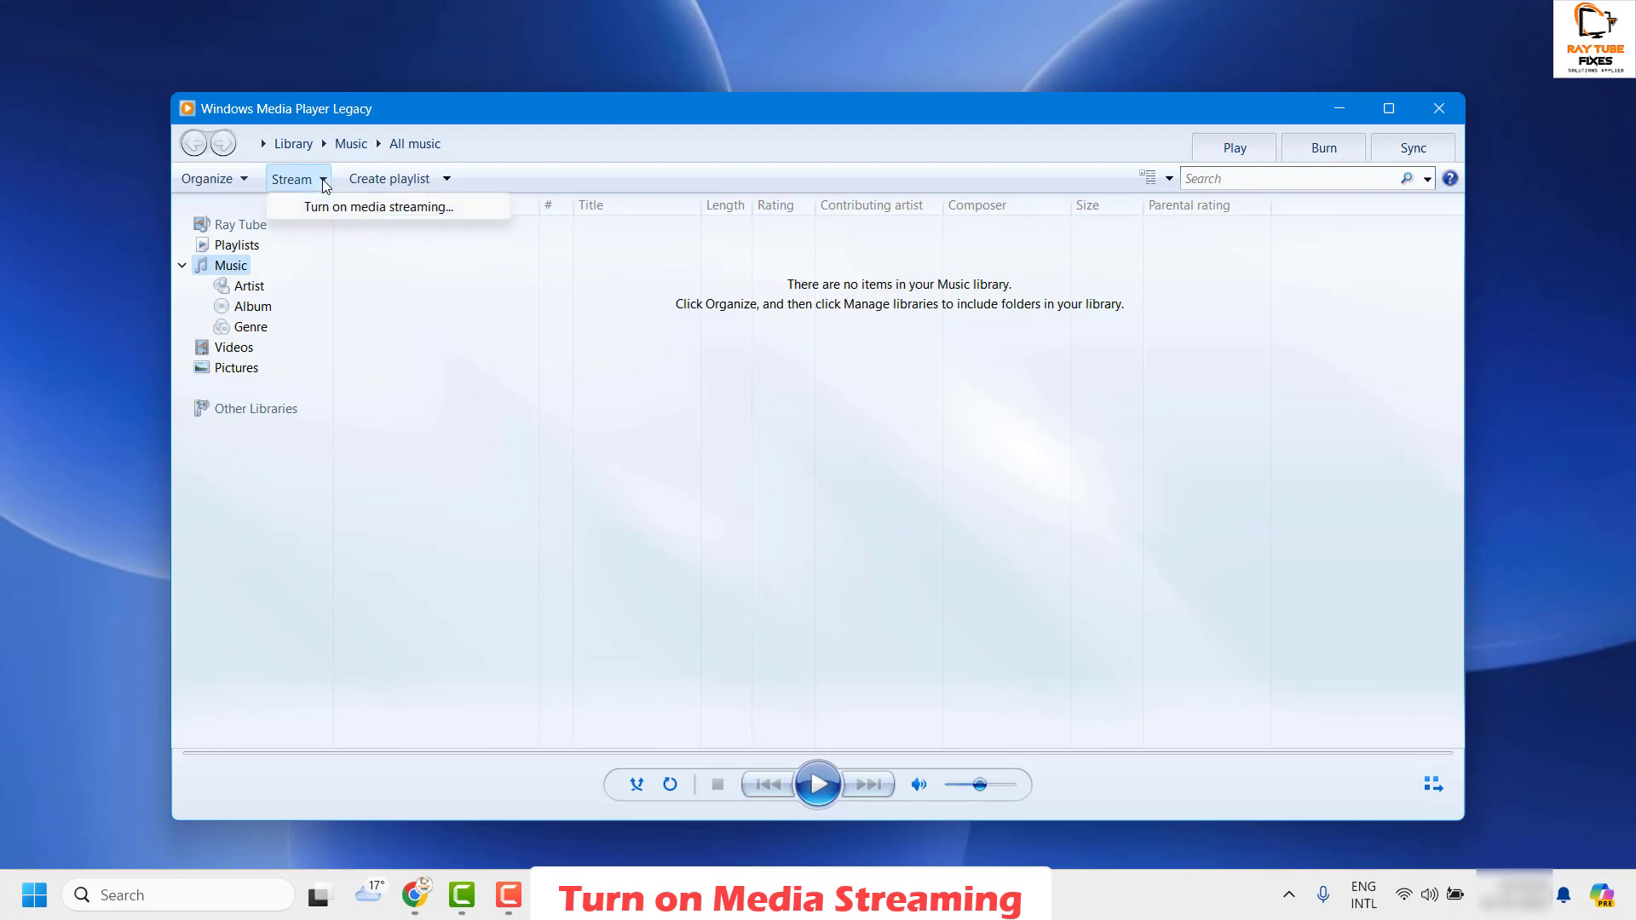
pyautogui.click(354, 213)
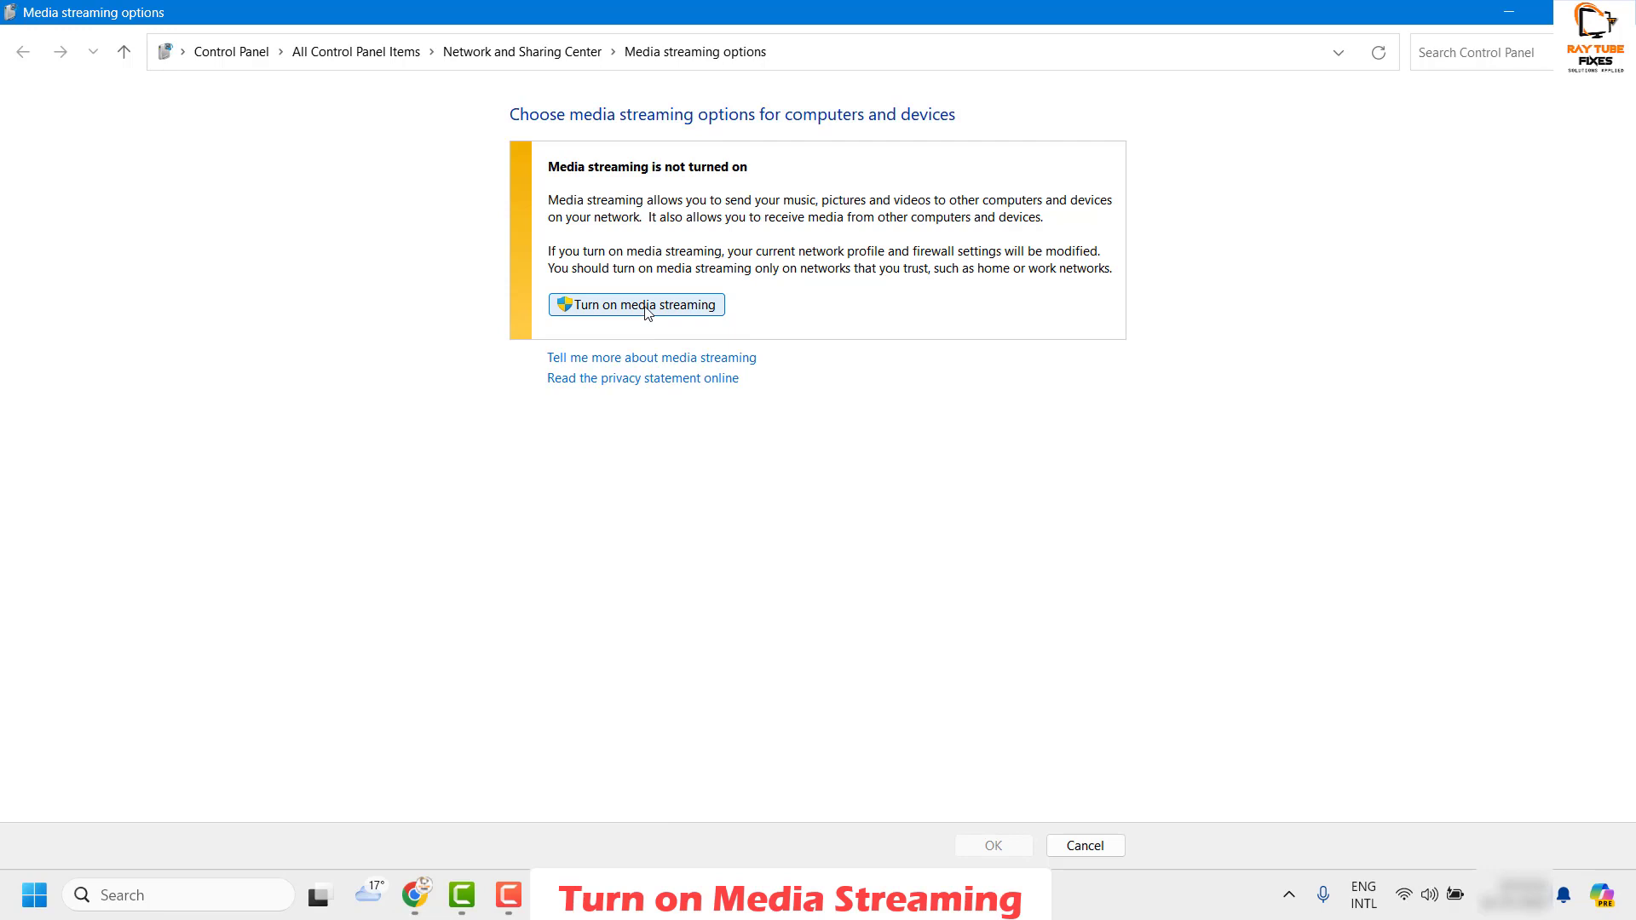
# Step: Turn on media streaming and confirm the streaming options with all devices allowed
pyautogui.click(672, 310)
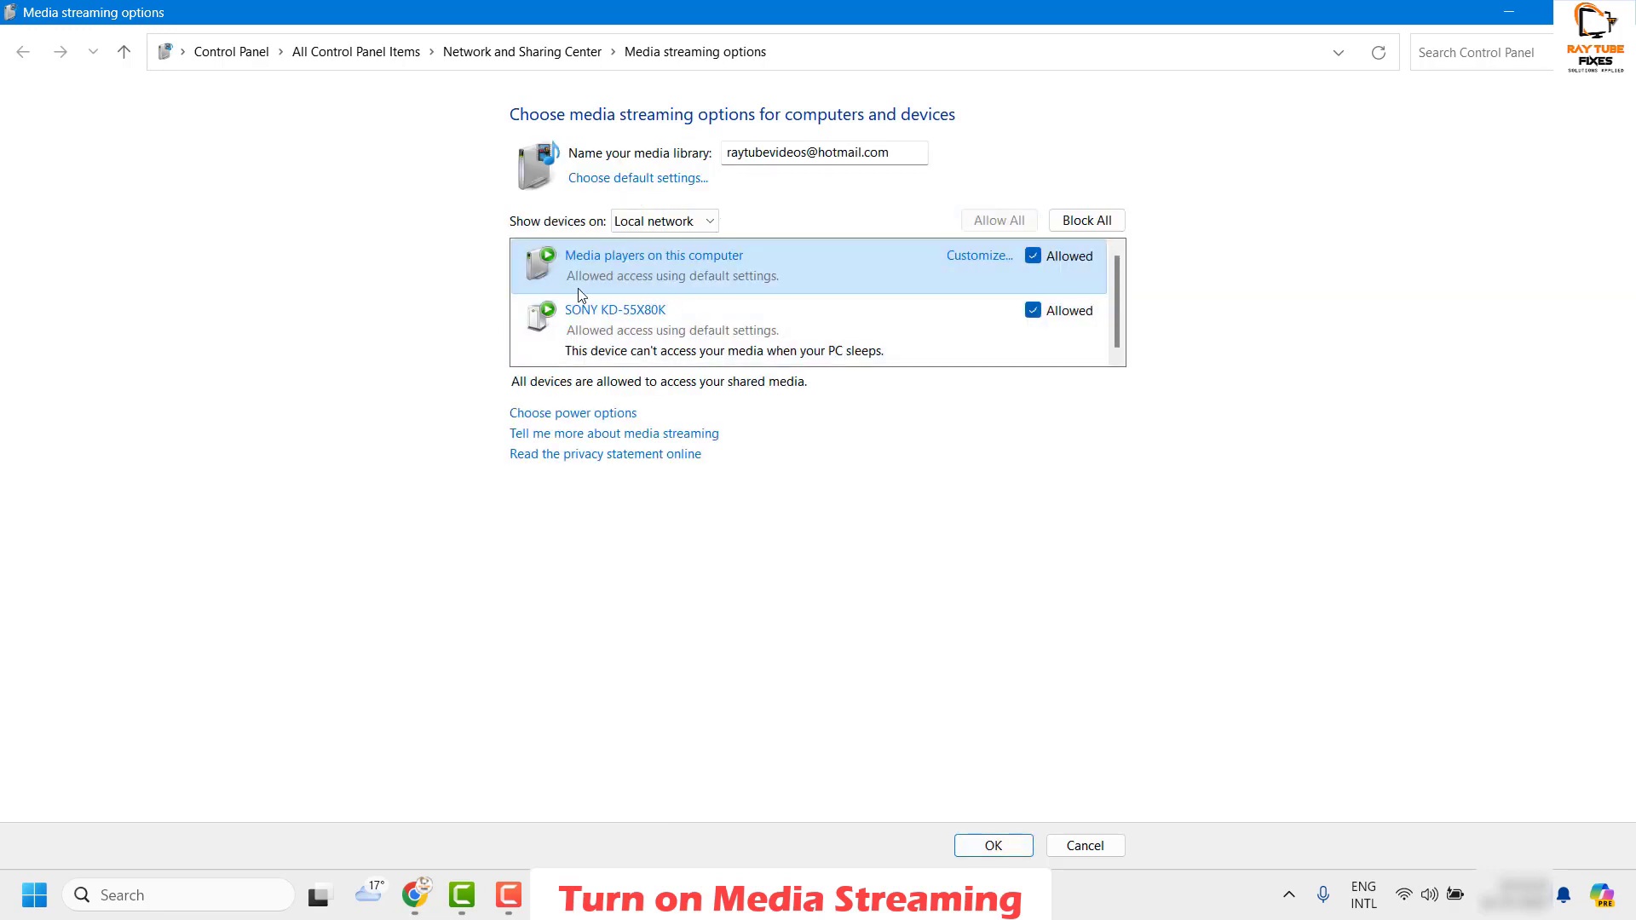
pyautogui.click(1004, 857)
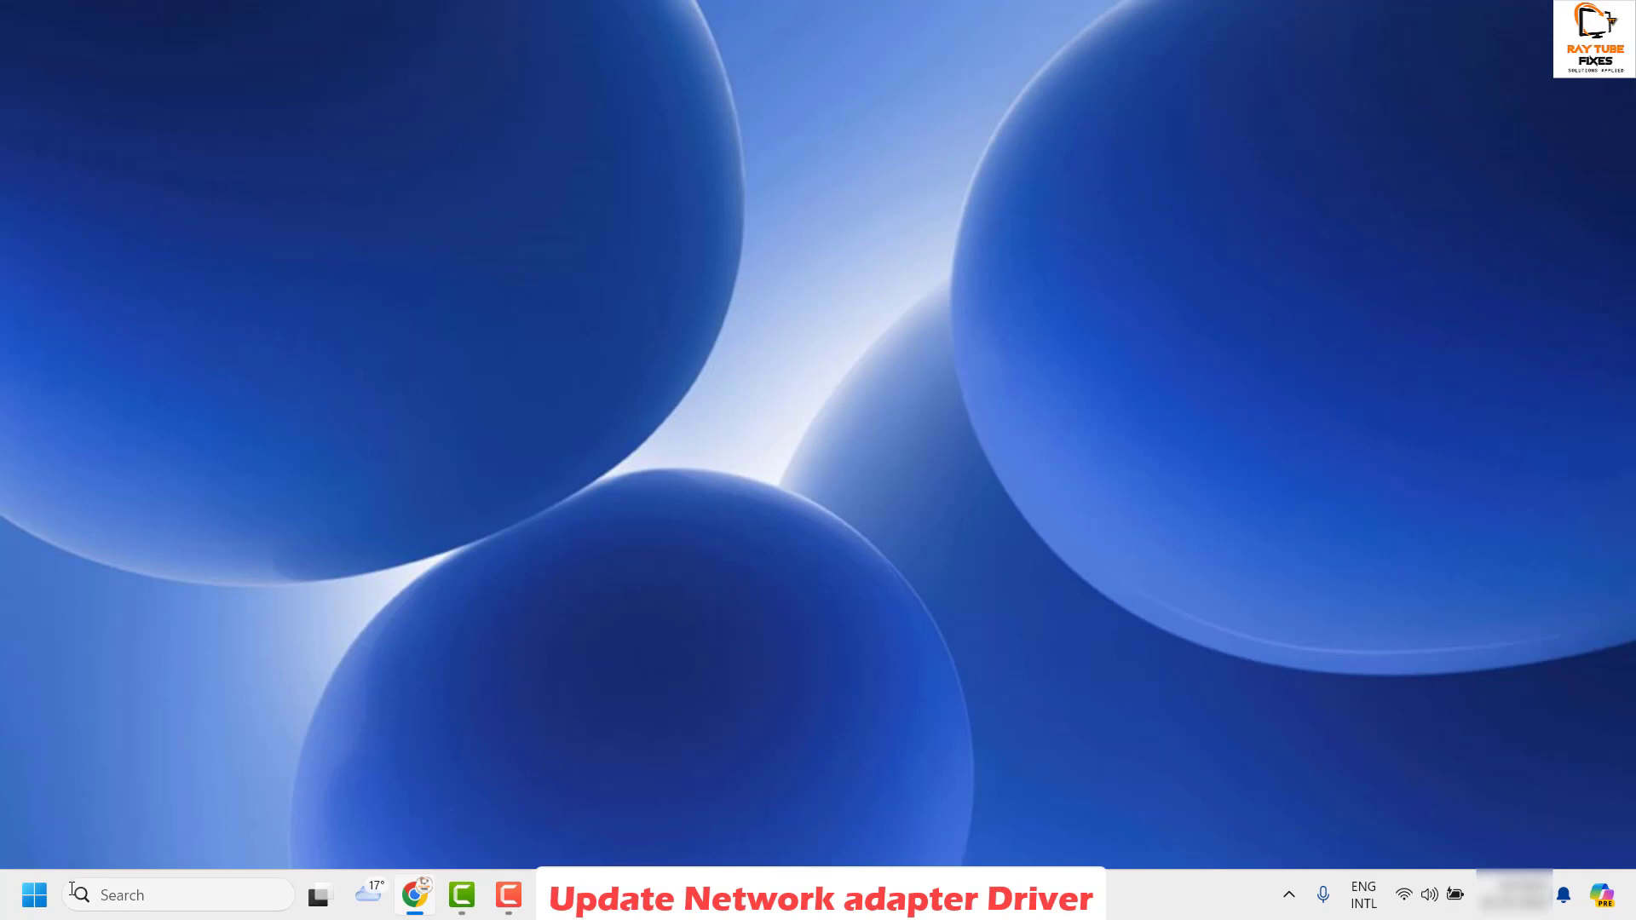
# Step: Open Device Manager and search automatically for an updated driver for the Qualcomm QCA9377 802.11ac Wireless Adapter
pyautogui.rightClick(34, 894)
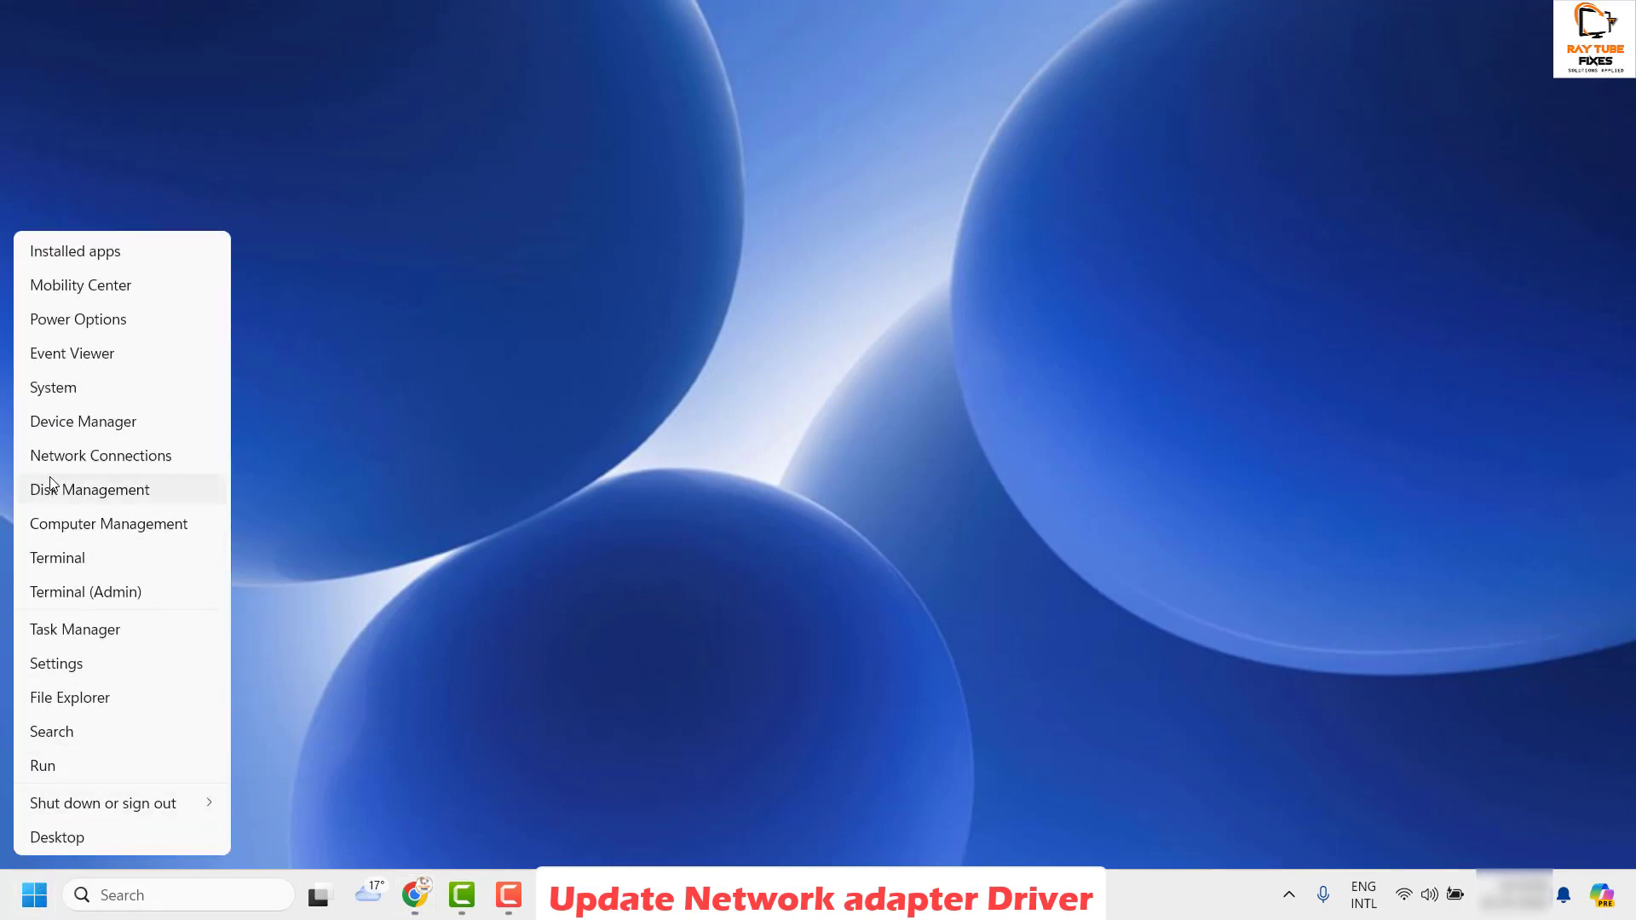
pyautogui.click(94, 411)
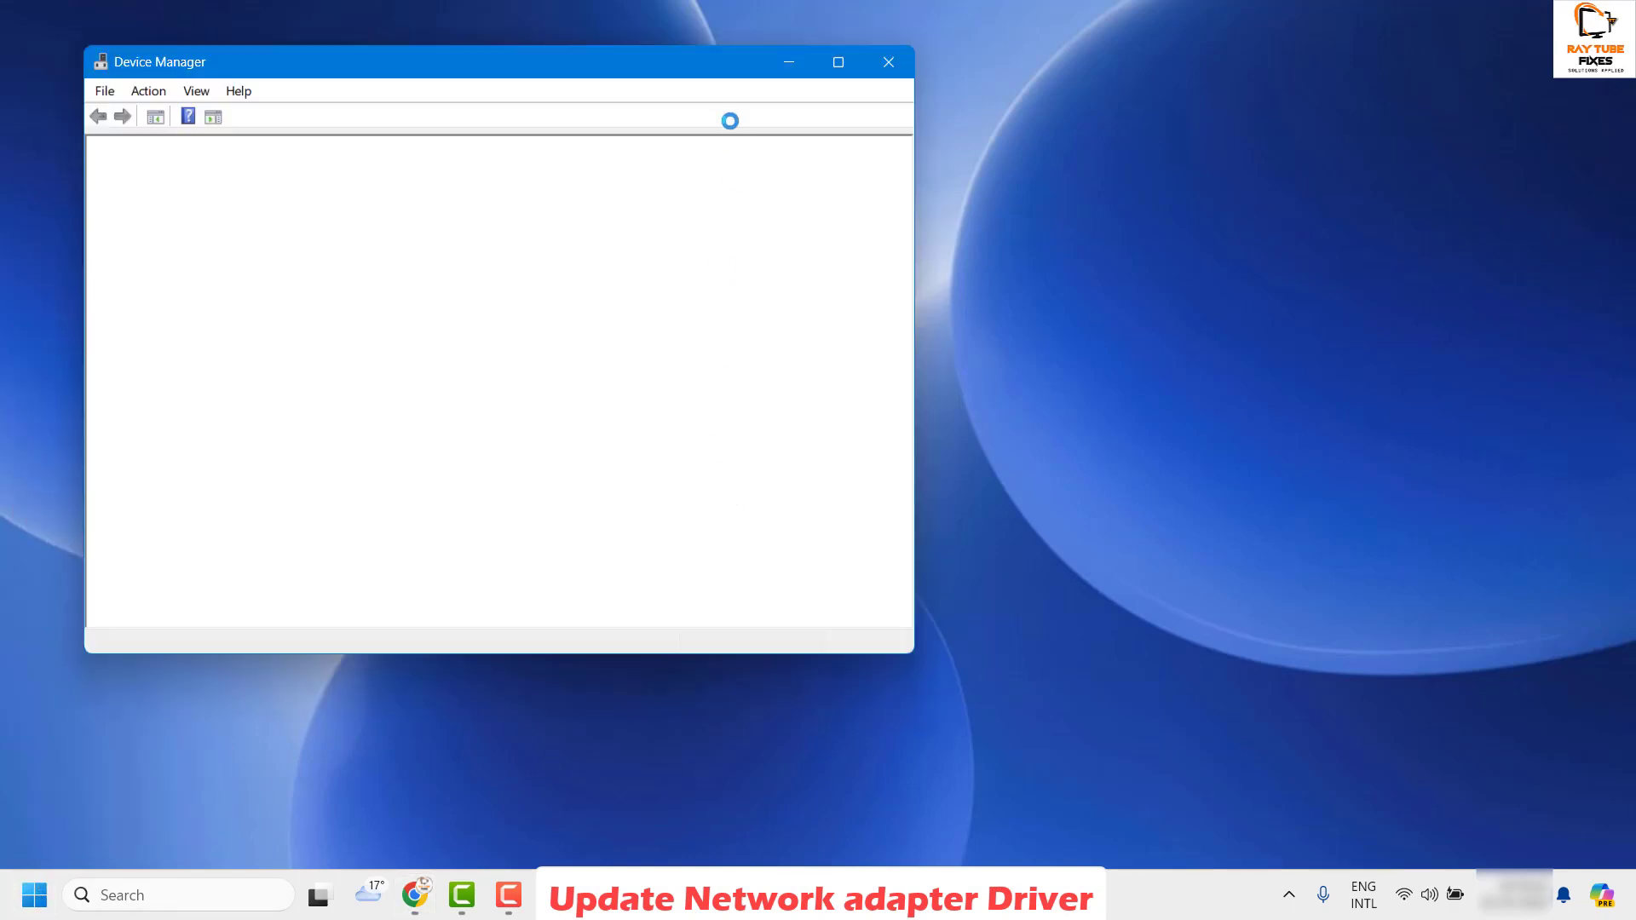
pyautogui.moveTo(771, 68); pyautogui.dragTo(1121, 120)
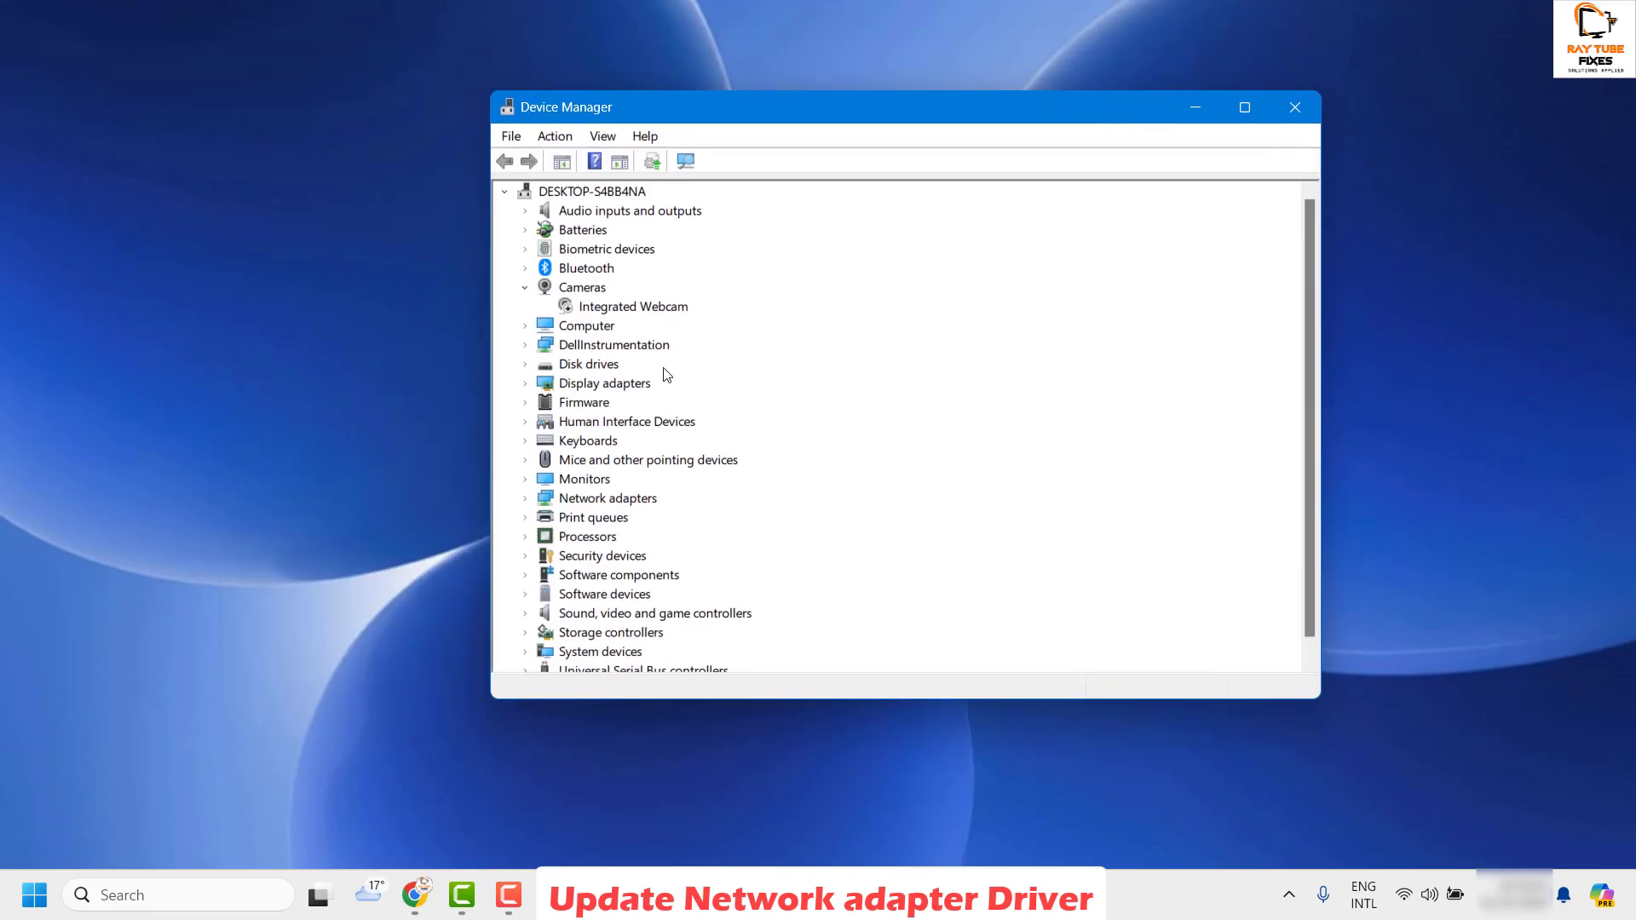
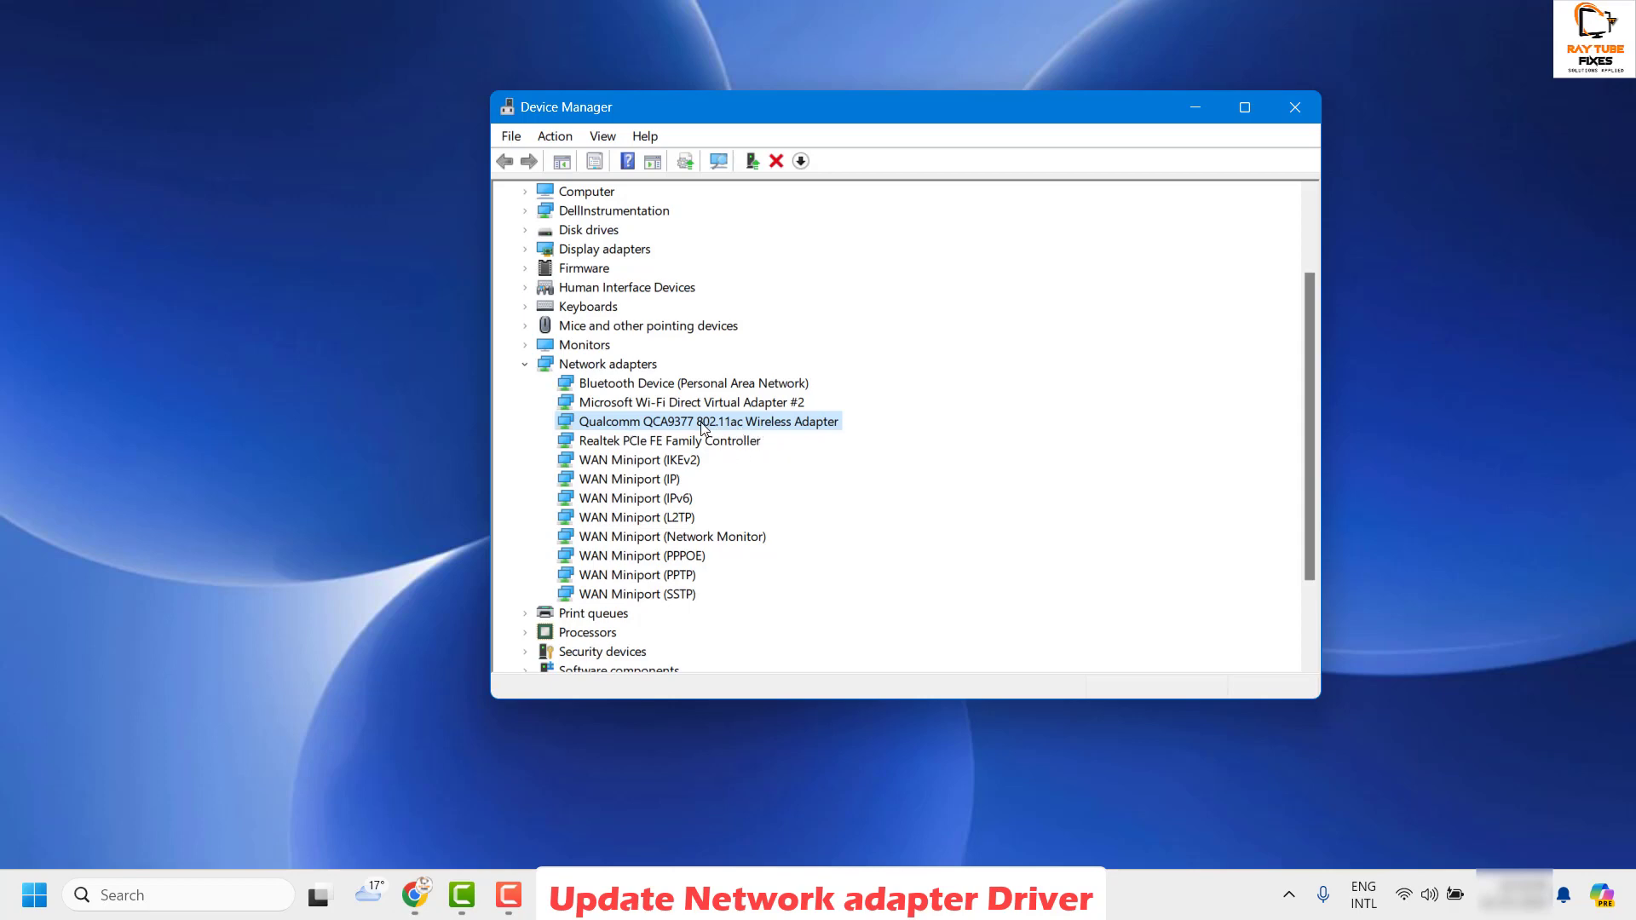
pyautogui.rightClick(683, 421)
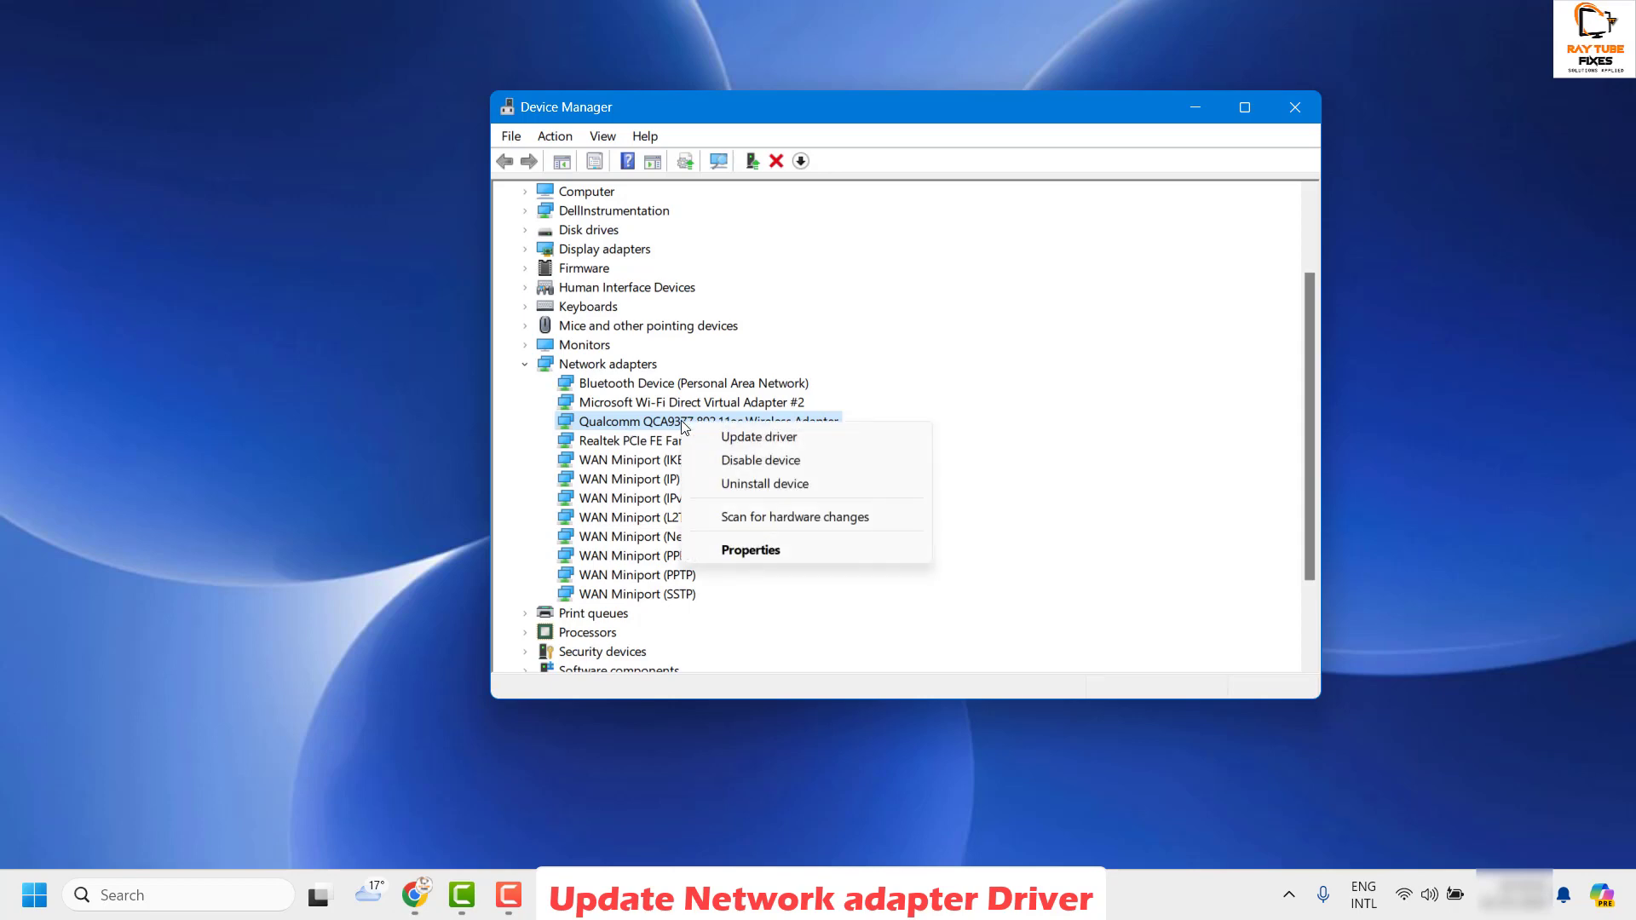
pyautogui.click(799, 440)
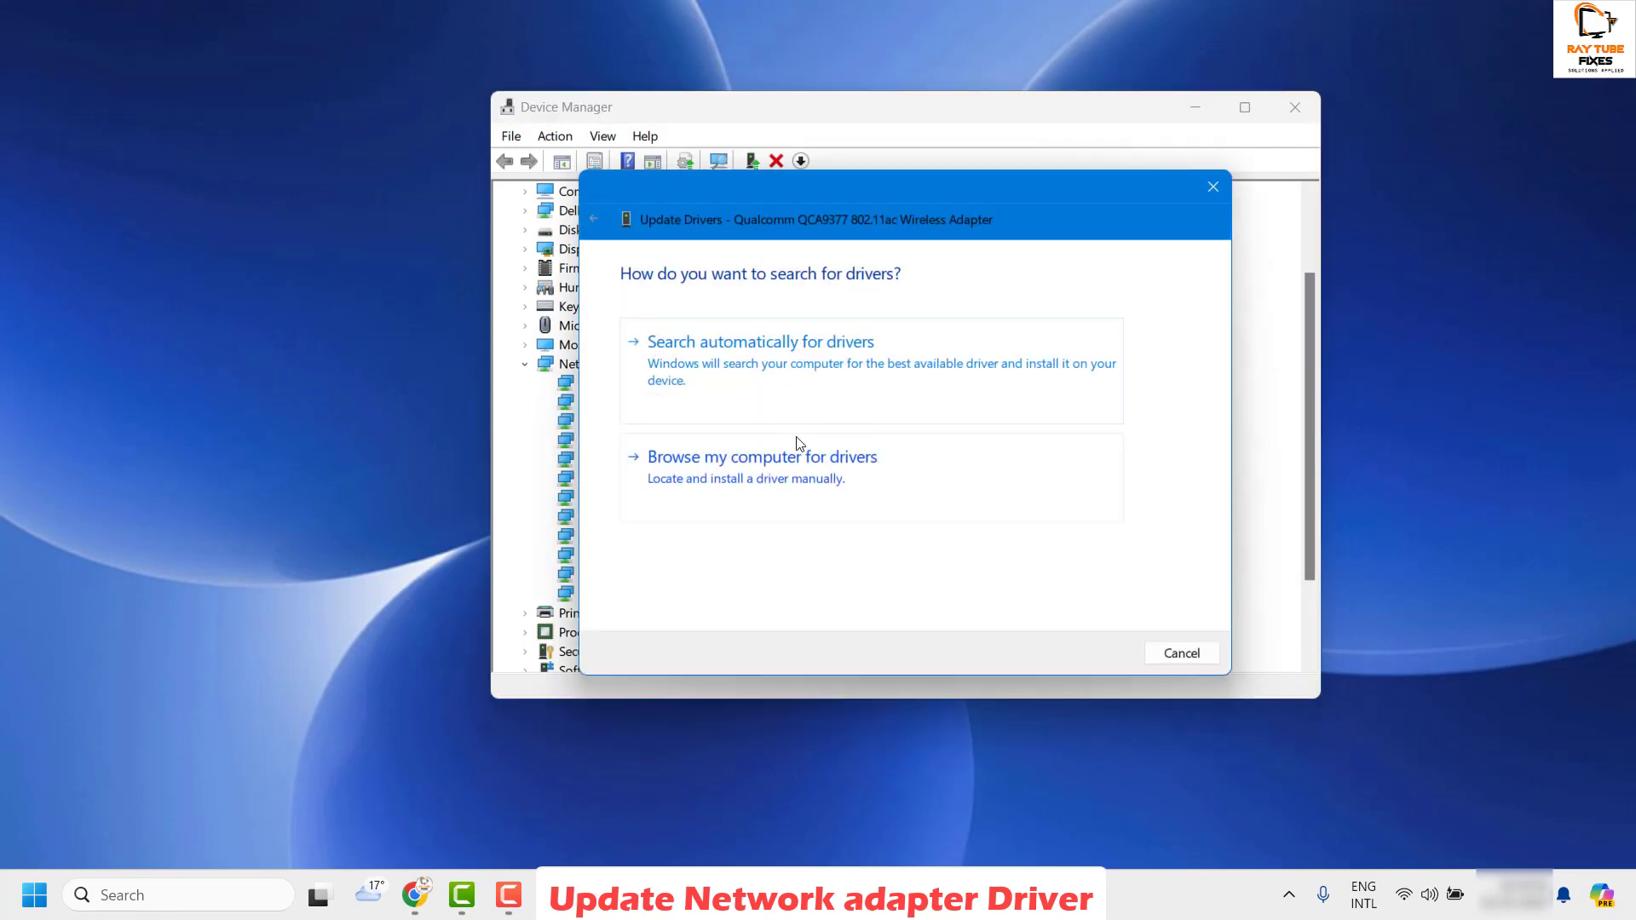
pyautogui.click(768, 367)
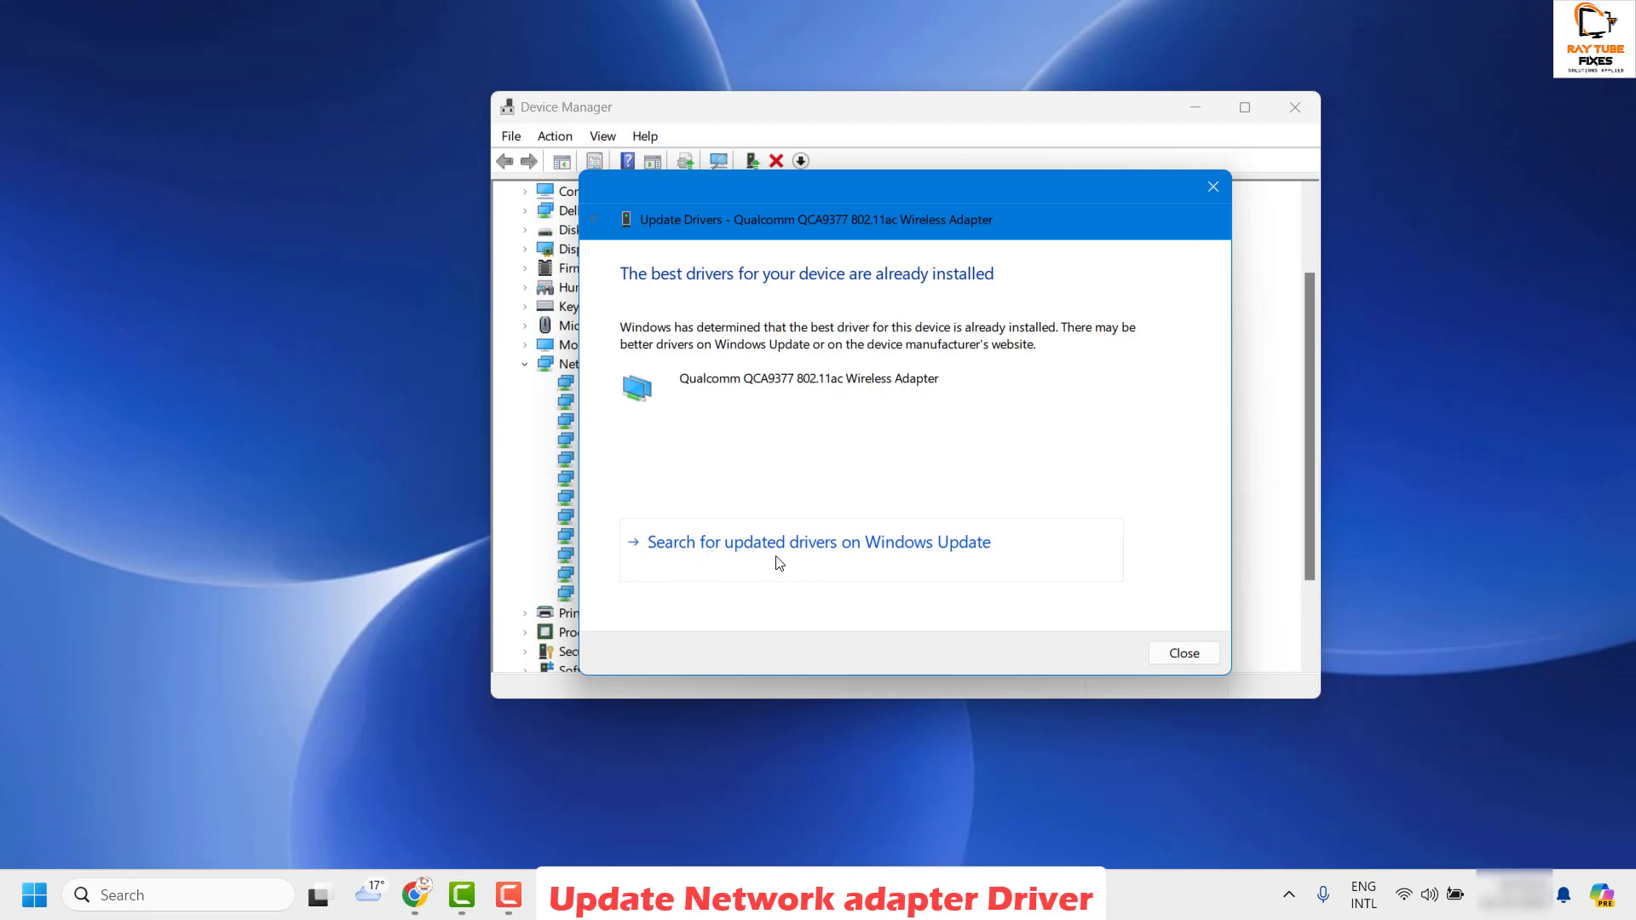
# Step: Continue the driver search in Windows Update and check for updates
pyautogui.click(799, 545)
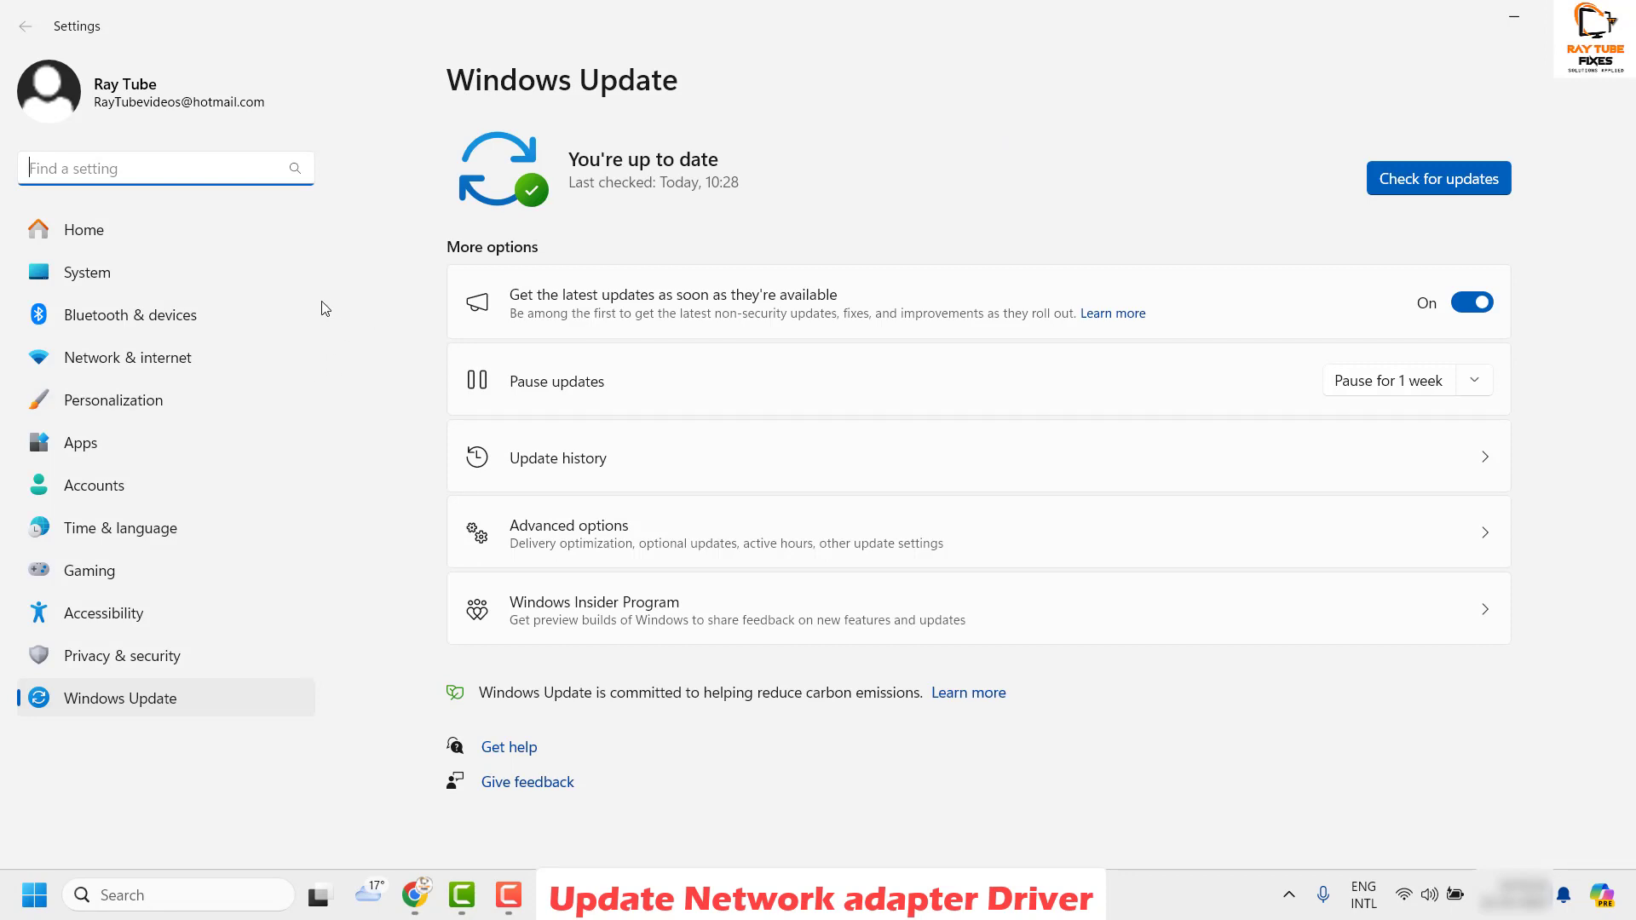
pyautogui.click(1437, 178)
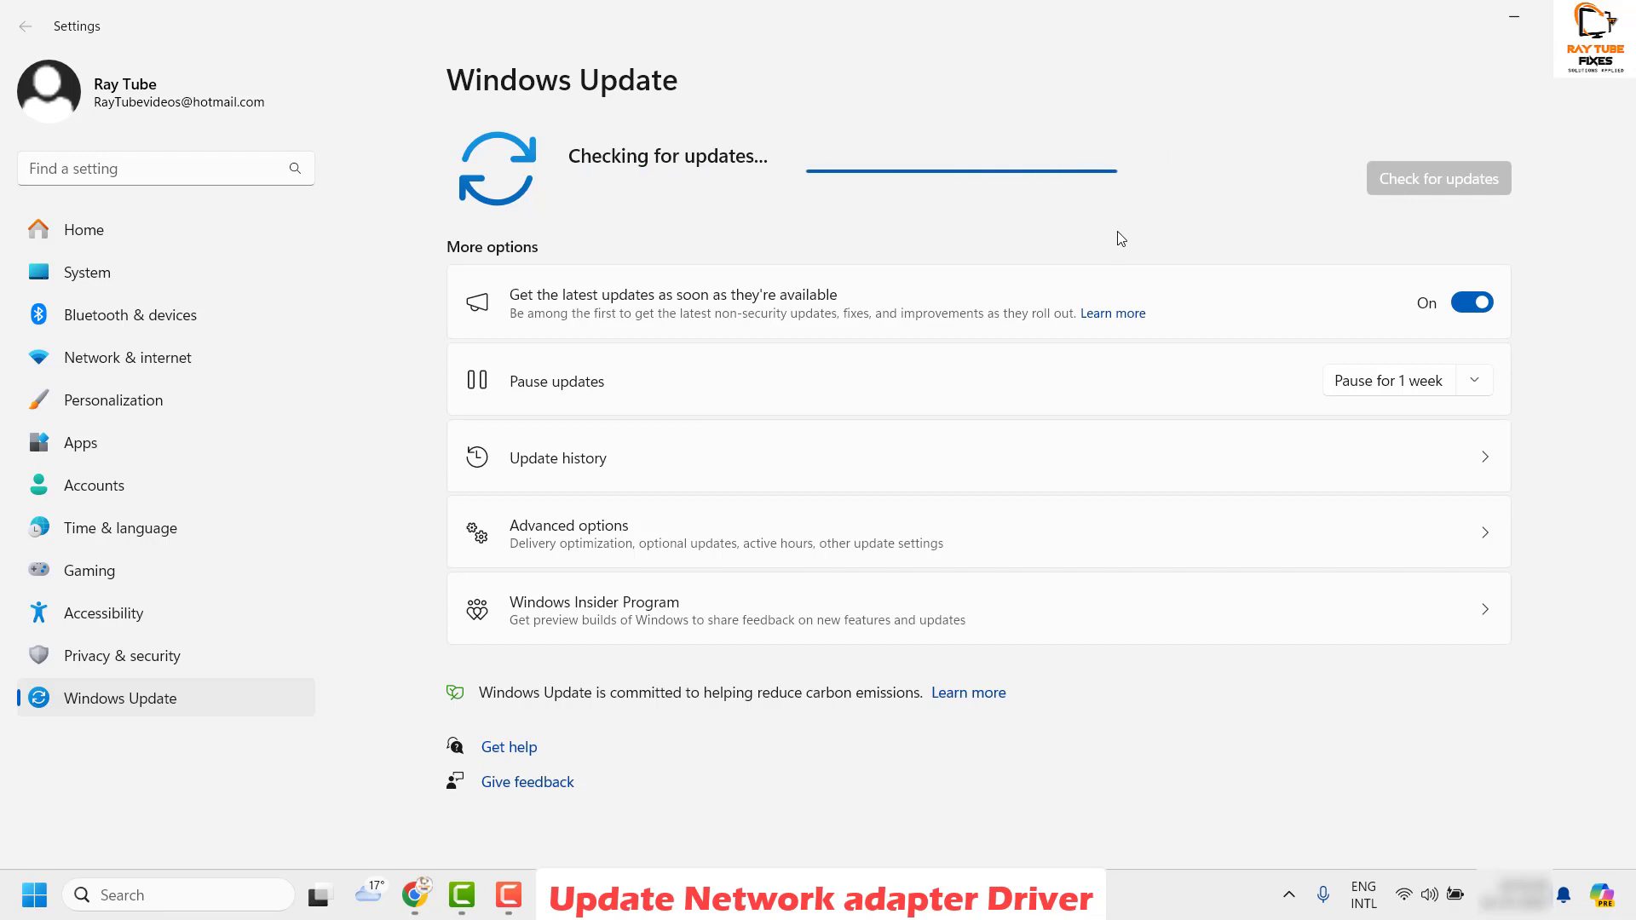